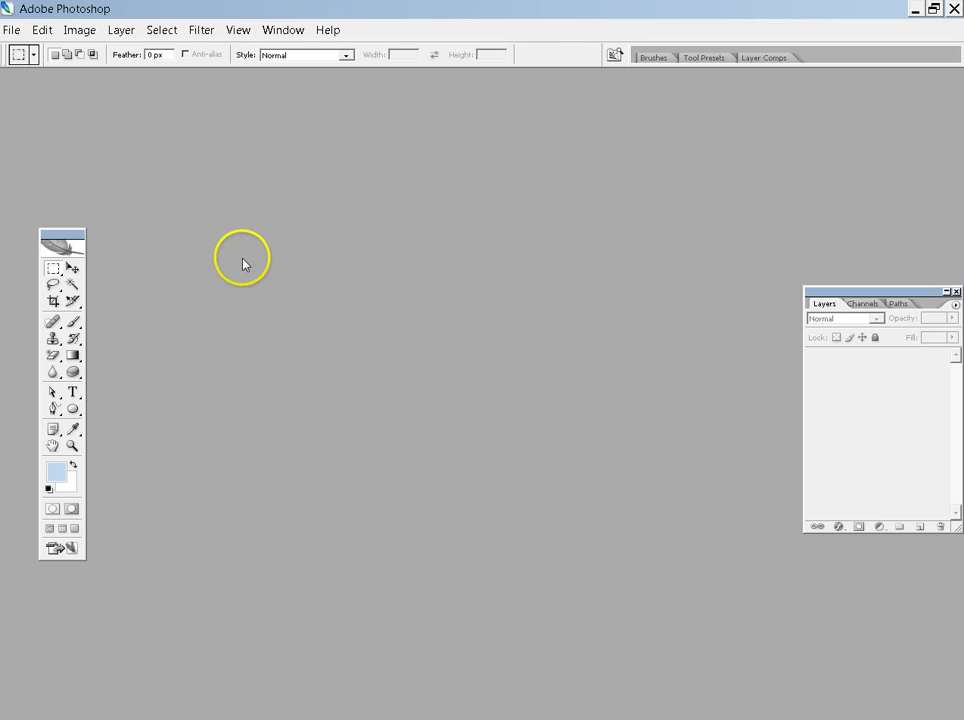
# - Create a new 400 × 400 px, 300 ppi RGB document with a transparent background
pyautogui.click(11, 30)
pyautogui.click(10, 32)
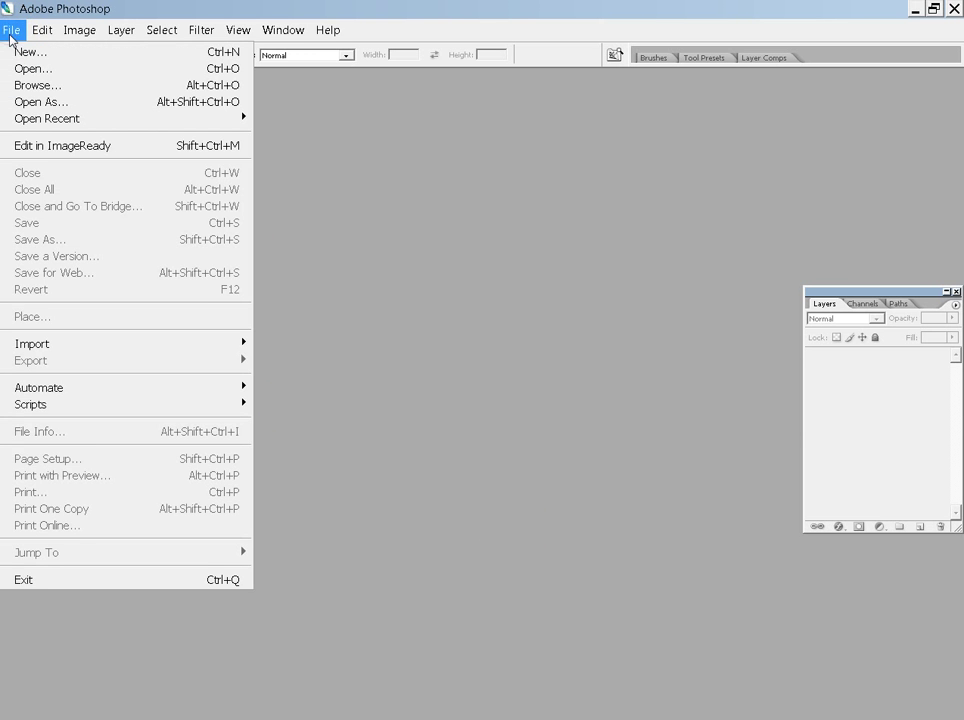
pyautogui.click(22, 52)
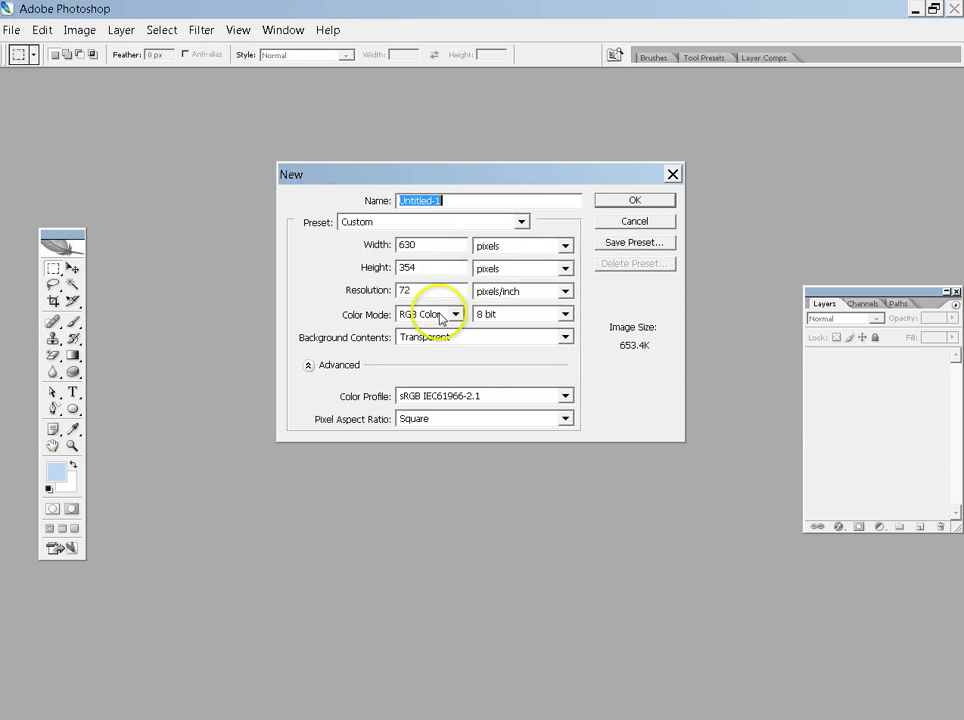
pyautogui.click(396, 245)
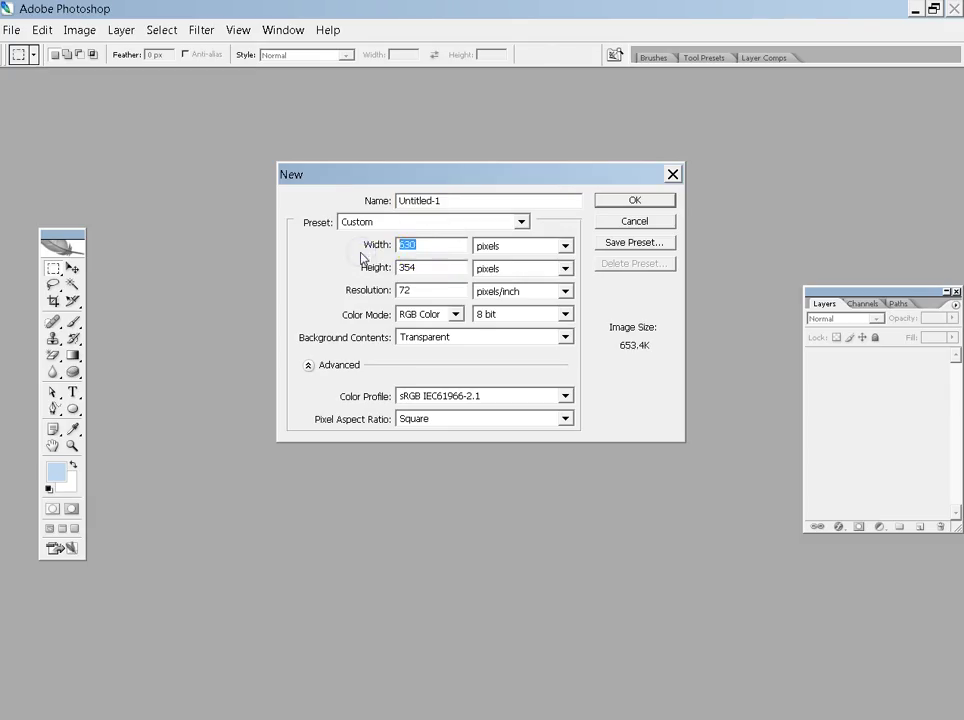
pyautogui.write('400')
pyautogui.press('Tab')
pyautogui.press('Tab')
pyautogui.write('400')
pyautogui.press('Tab')
pyautogui.press('Tab')
pyautogui.click(416, 289)
pyautogui.click(383, 291)
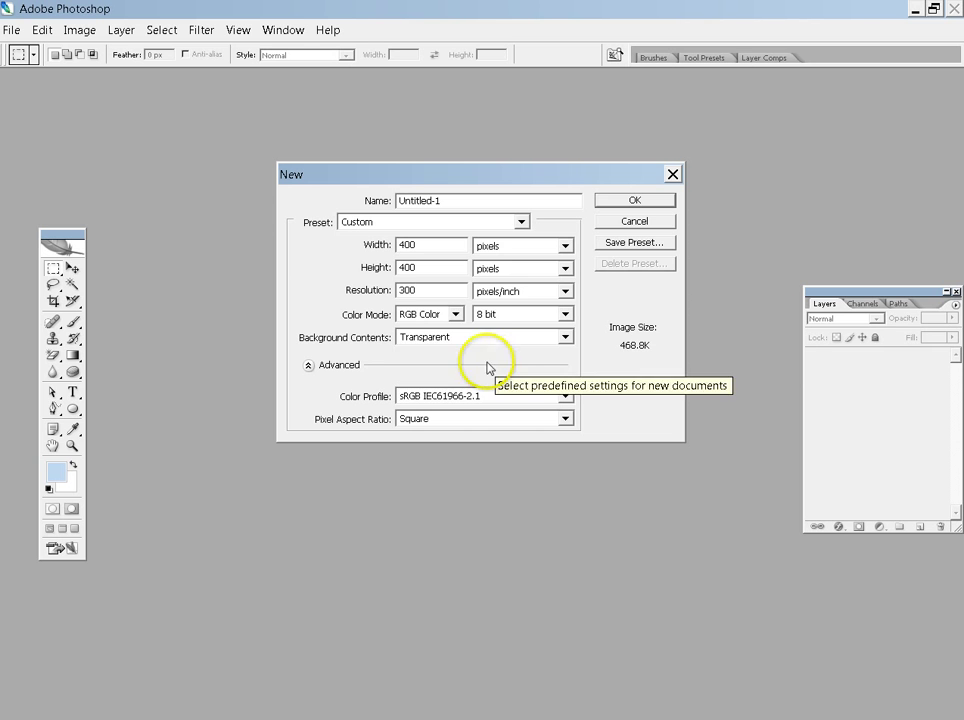
pyautogui.click(410, 319)
pyautogui.click(522, 342)
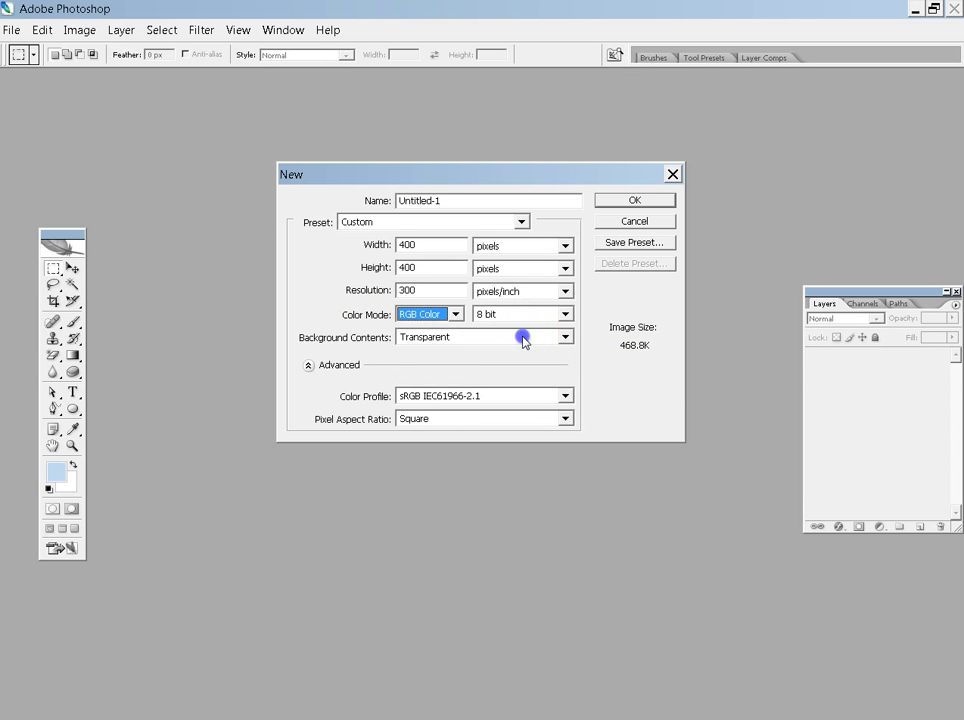
pyautogui.click(645, 199)
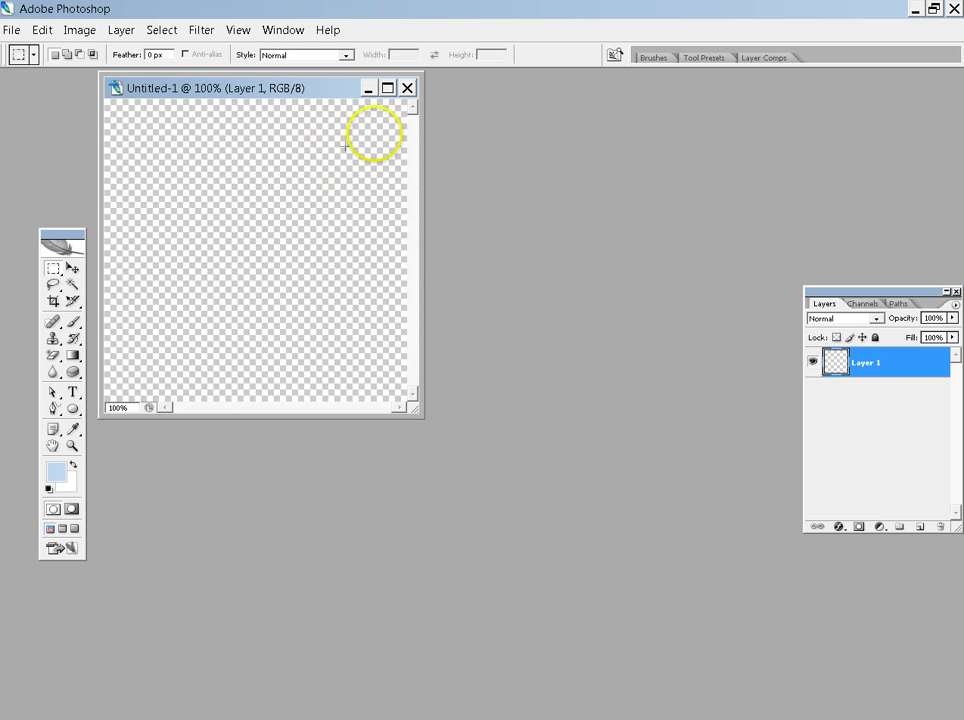
# - Maximize the Untitled-1 window, nudge the Layers palette, and add Layer 2 above Layer 1
pyautogui.click(389, 88)
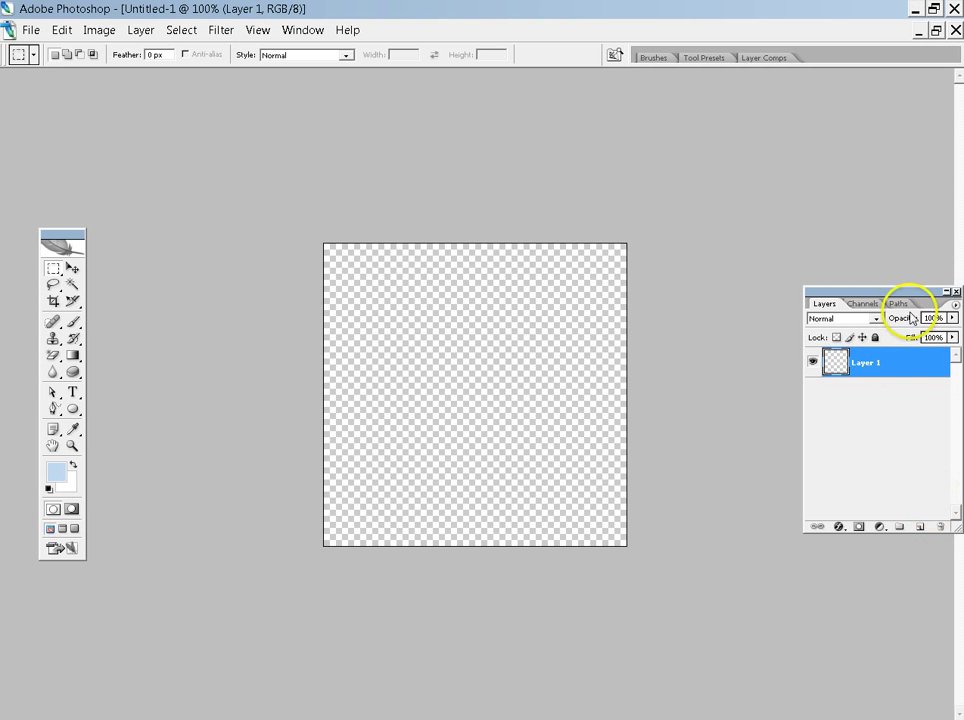
pyautogui.moveTo(908, 289); pyautogui.dragTo(883, 275)
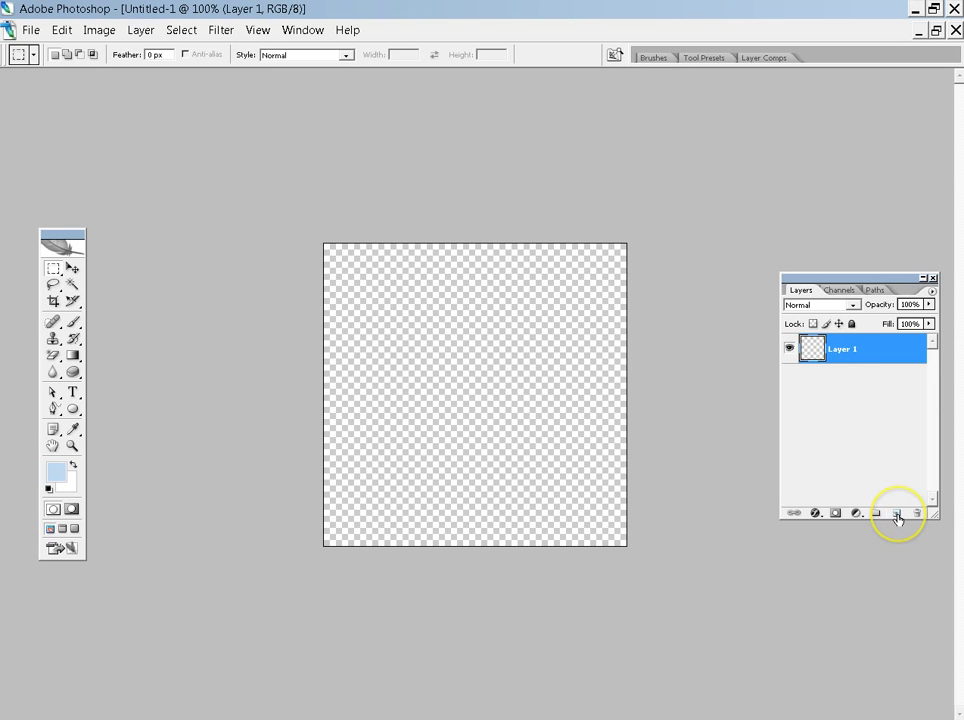
pyautogui.click(897, 514)
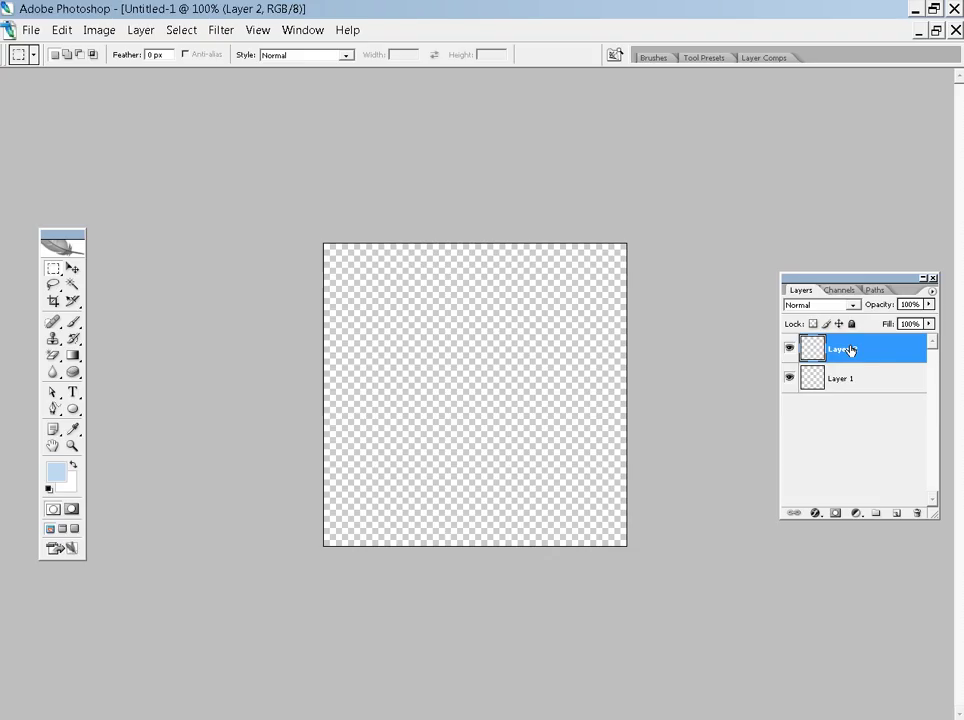
pyautogui.moveTo(849, 349); pyautogui.dragTo(853, 384)
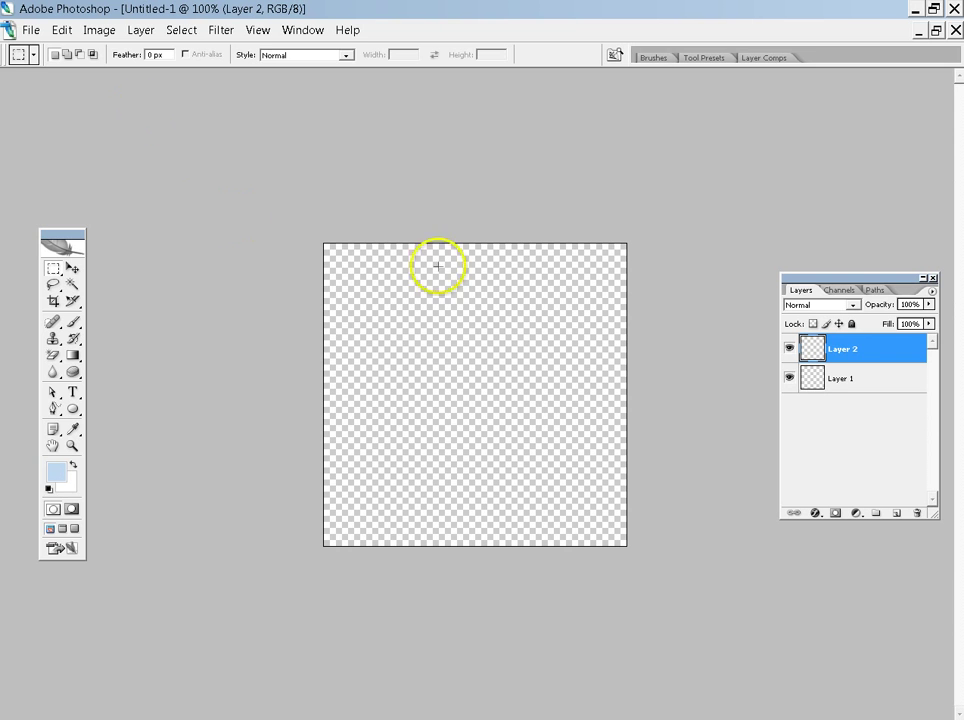
# - Place Harlequin-Hoodie-Scarf-and-Cowl-1-225x300.jpg from the Desktop onto the canvas
pyautogui.click(31, 30)
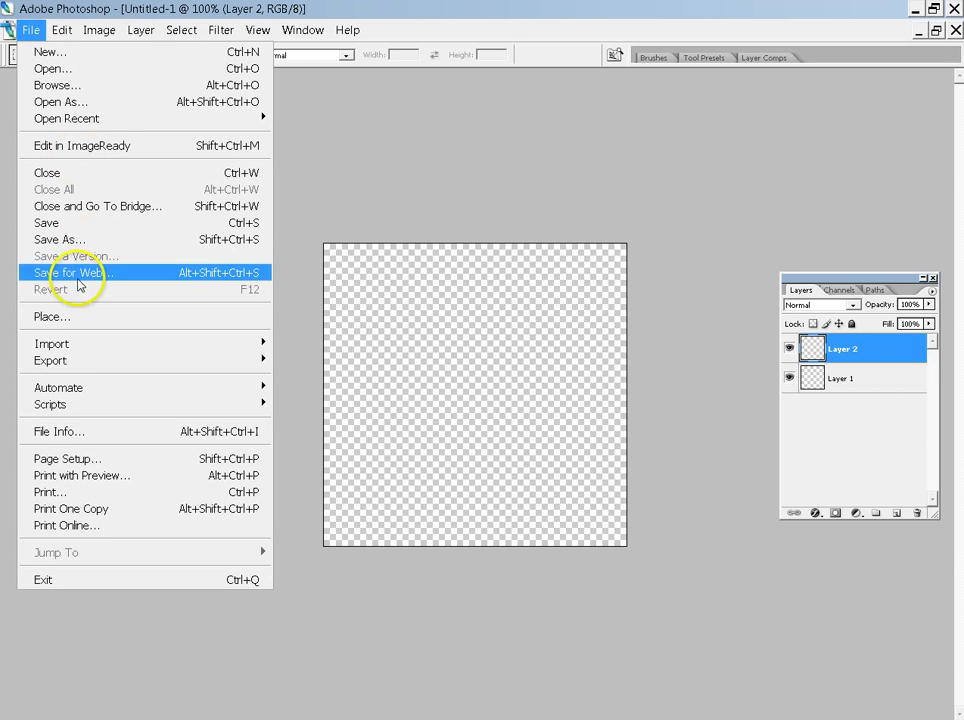
pyautogui.click(58, 317)
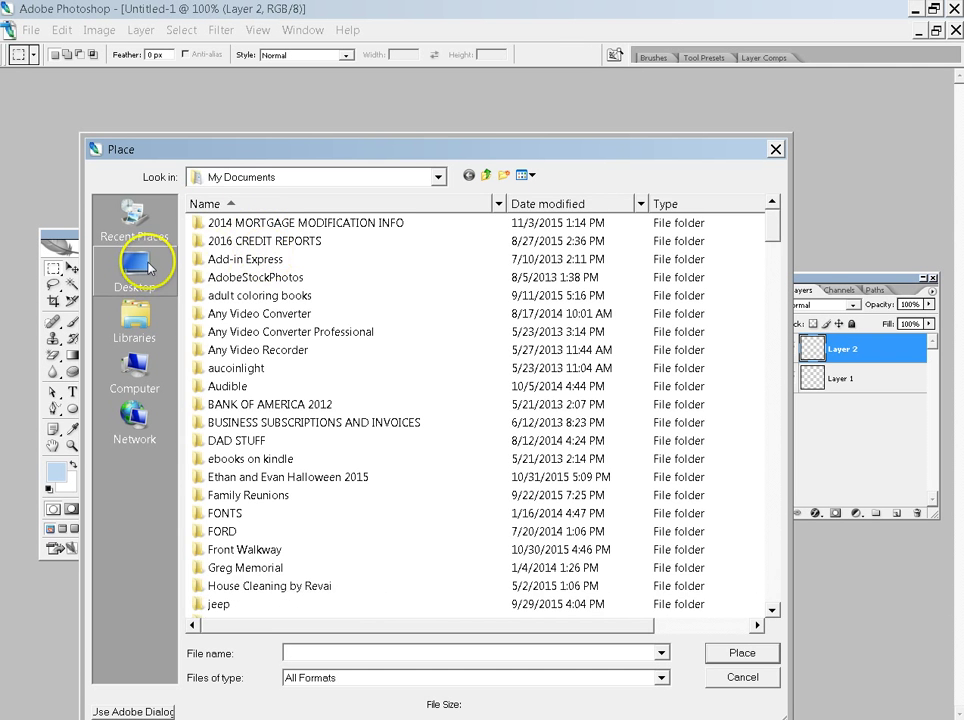
pyautogui.click(134, 266)
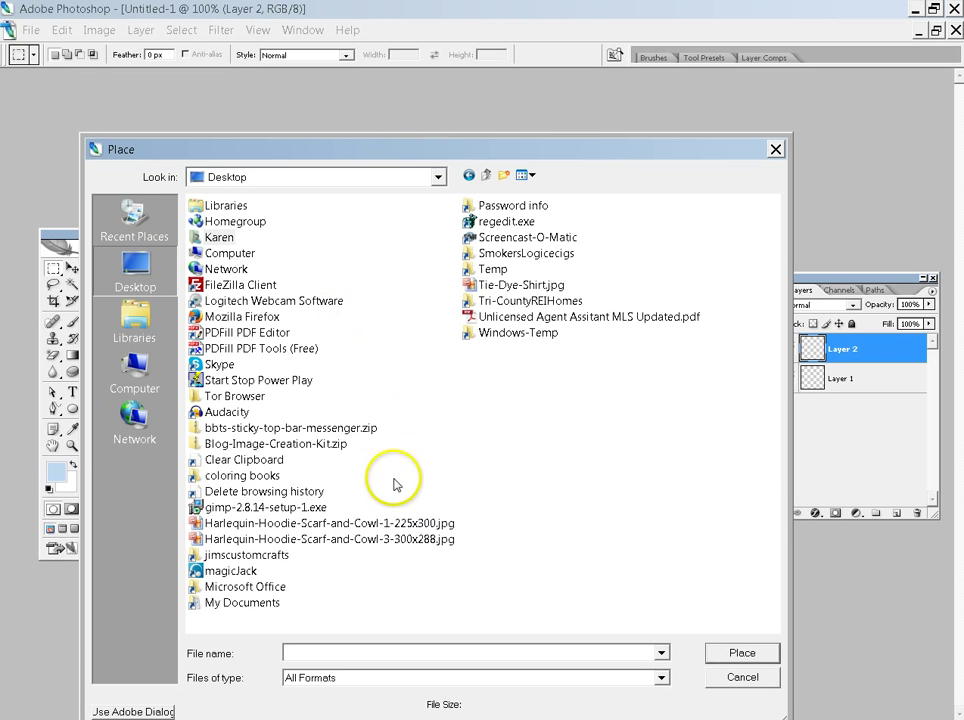
pyautogui.doubleClick(358, 522)
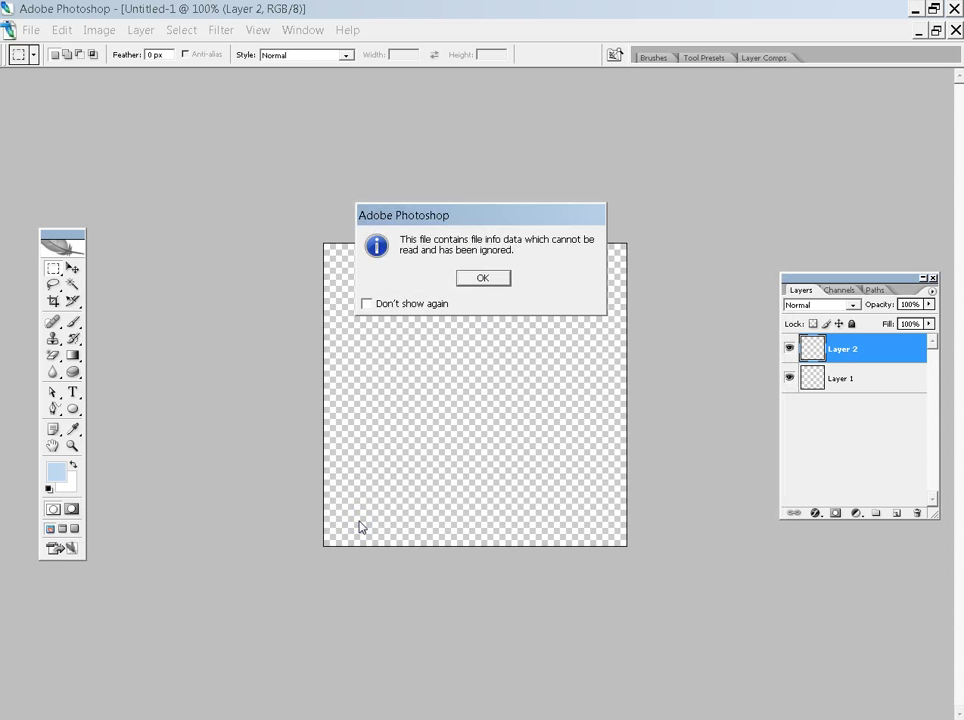
pyautogui.click(507, 281)
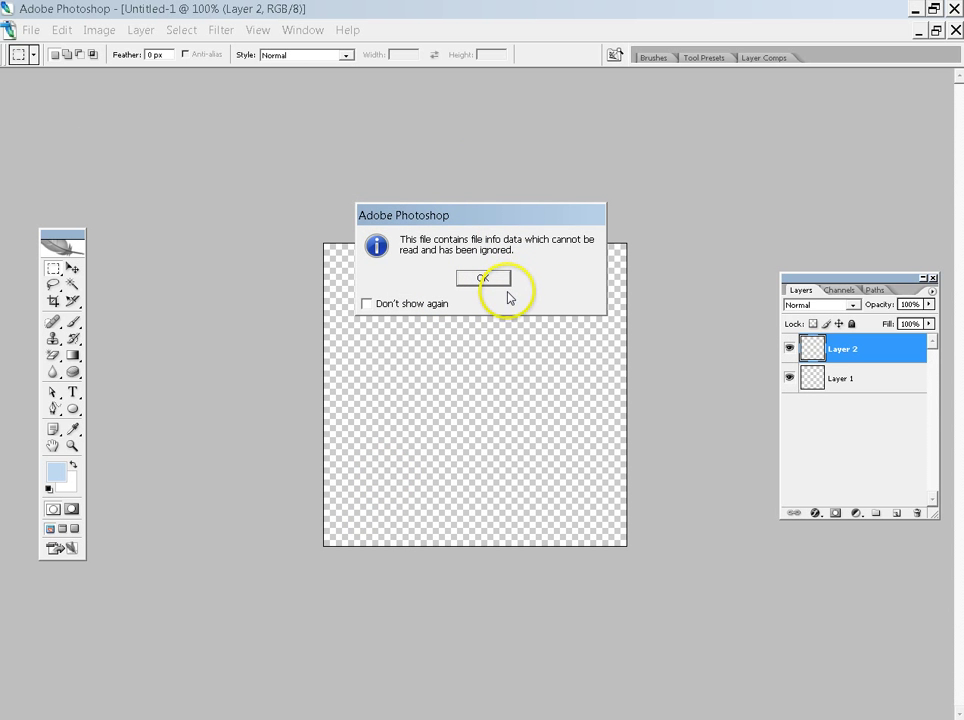
pyautogui.click(483, 279)
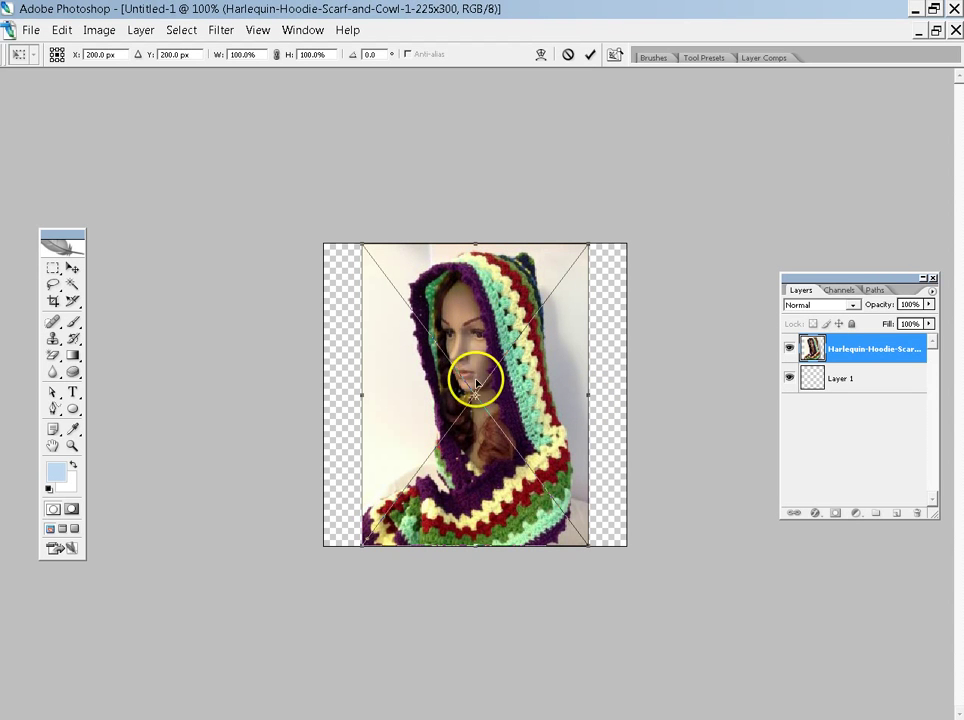
# - Commit the placed scarf photo as its own layer, centered on the canvas
pyautogui.click(589, 54)
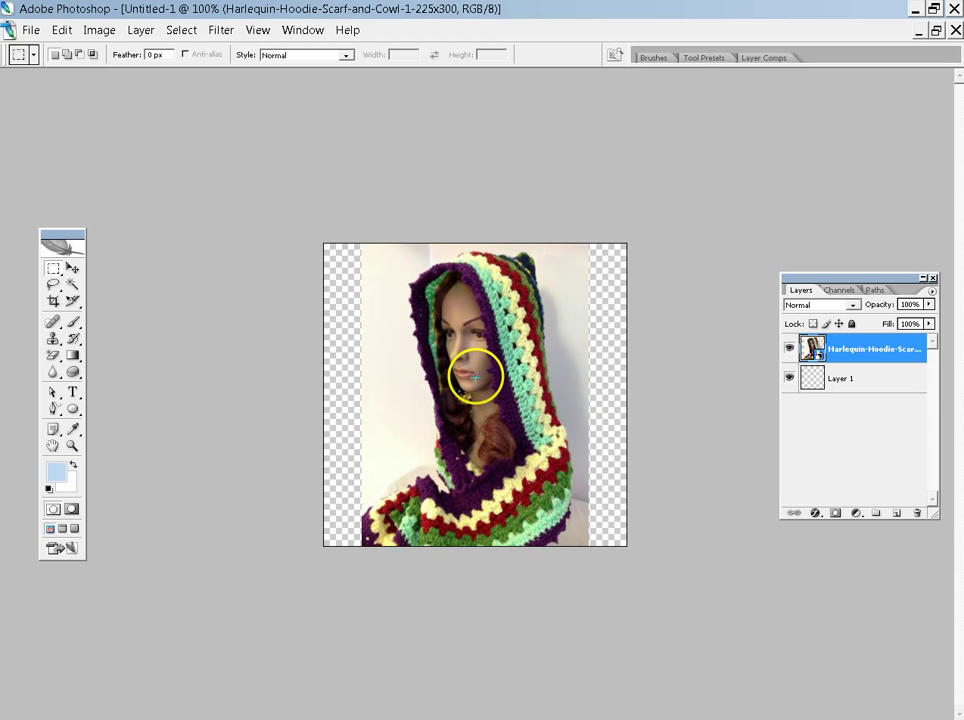
pyautogui.click(31, 30)
# - Save a JPEG copy on the Desktop named Harlequin-Hoodie-Scarf-and-Cowl-1-400x400
pyautogui.click(50, 238)
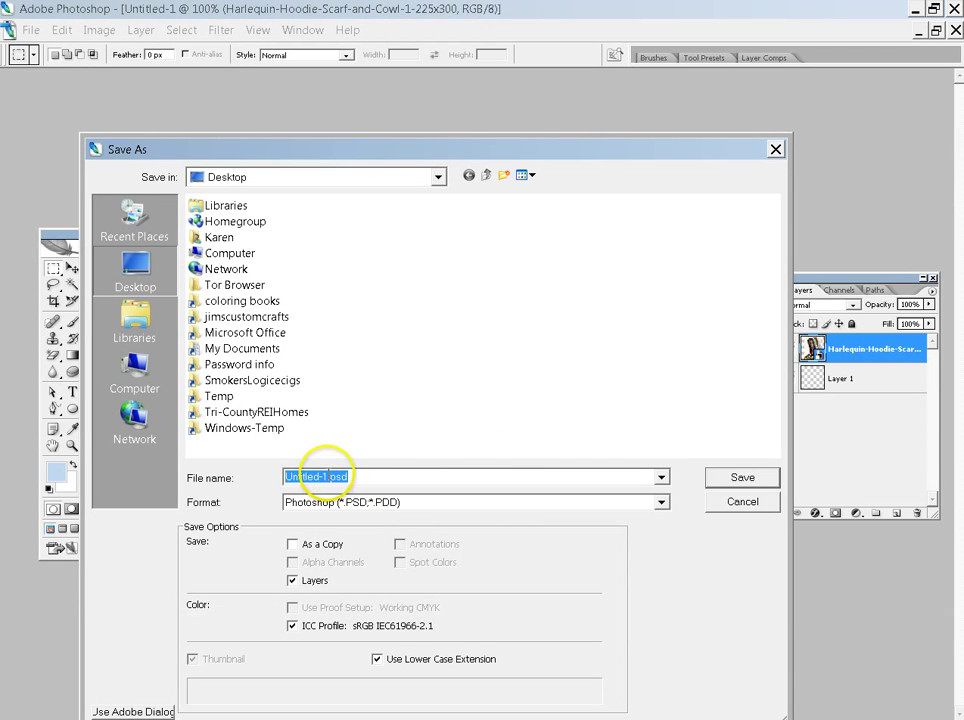
pyautogui.moveTo(333, 477); pyautogui.dragTo(262, 475)
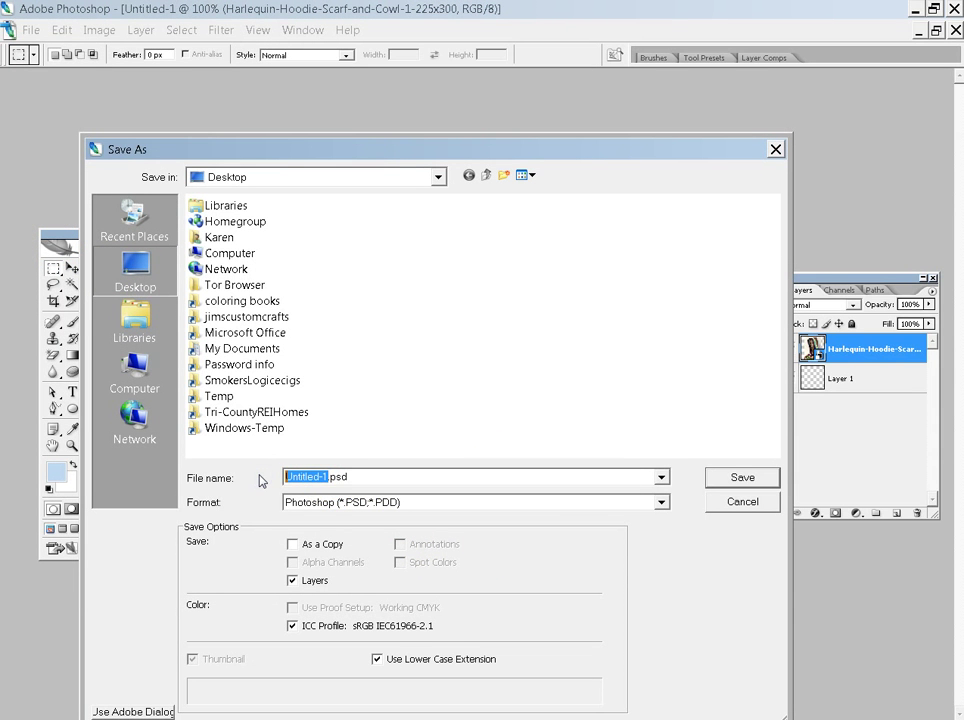
pyautogui.press('Tab')
pyautogui.press('j')
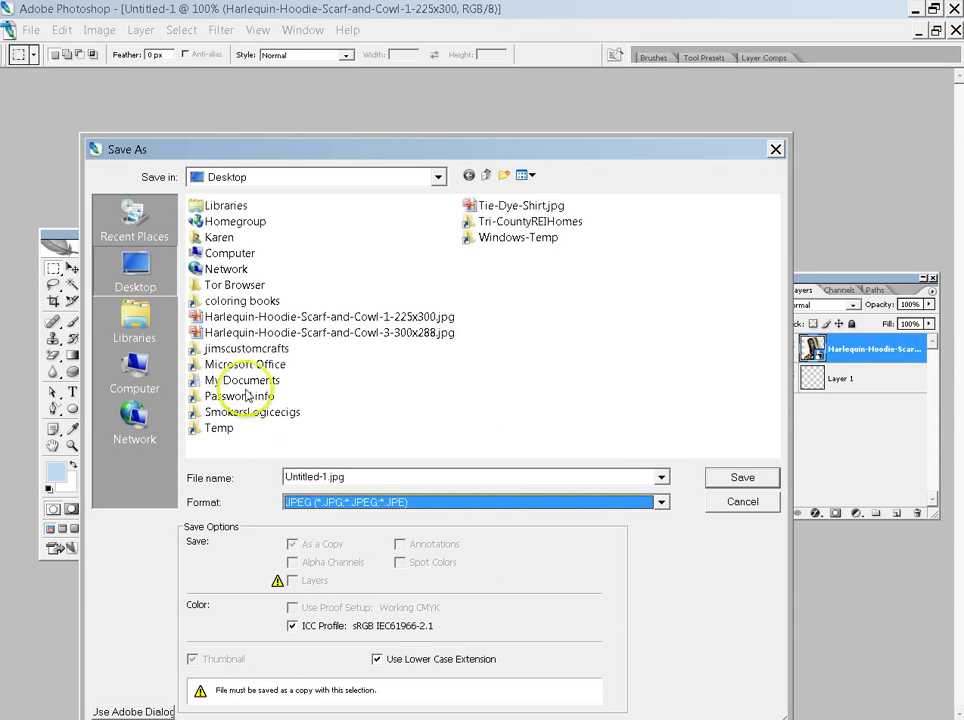
pyautogui.click(330, 316)
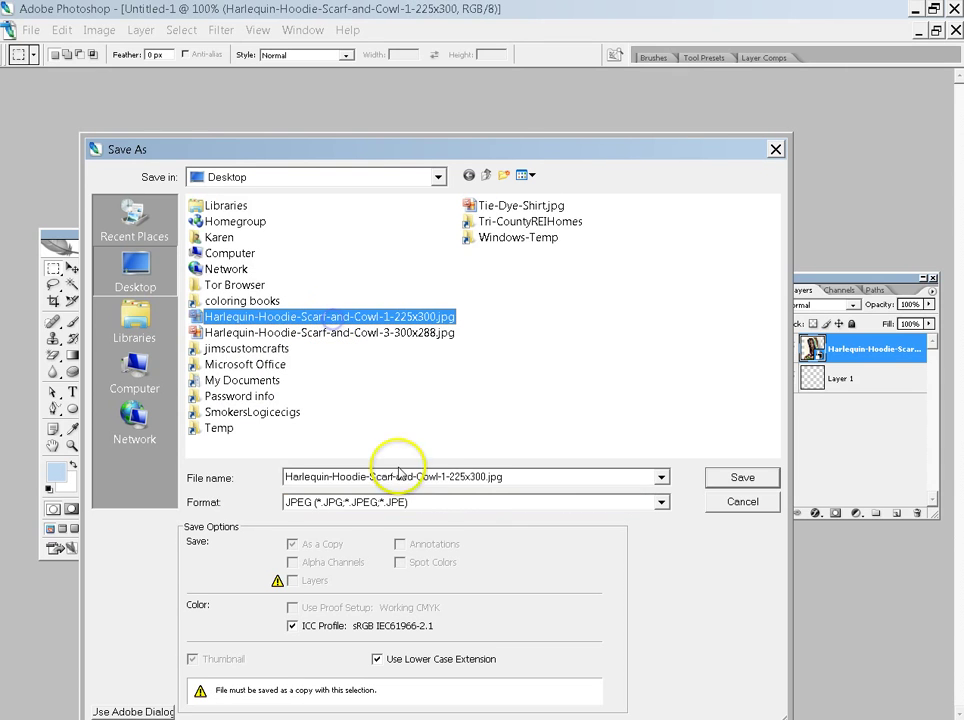
pyautogui.click(448, 477)
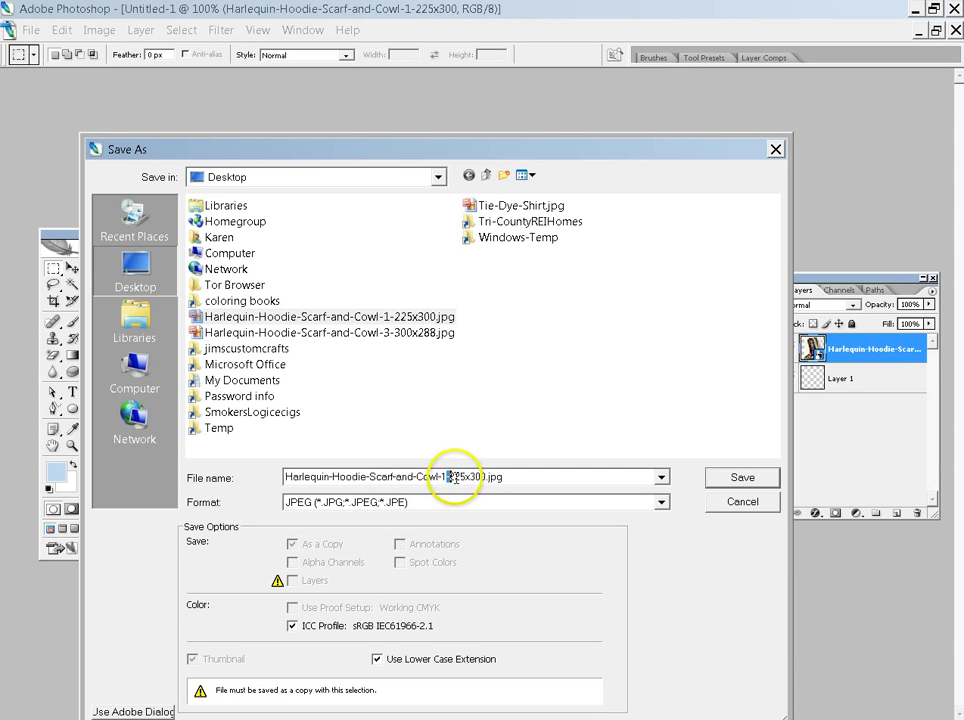
pyautogui.doubleClick(462, 477)
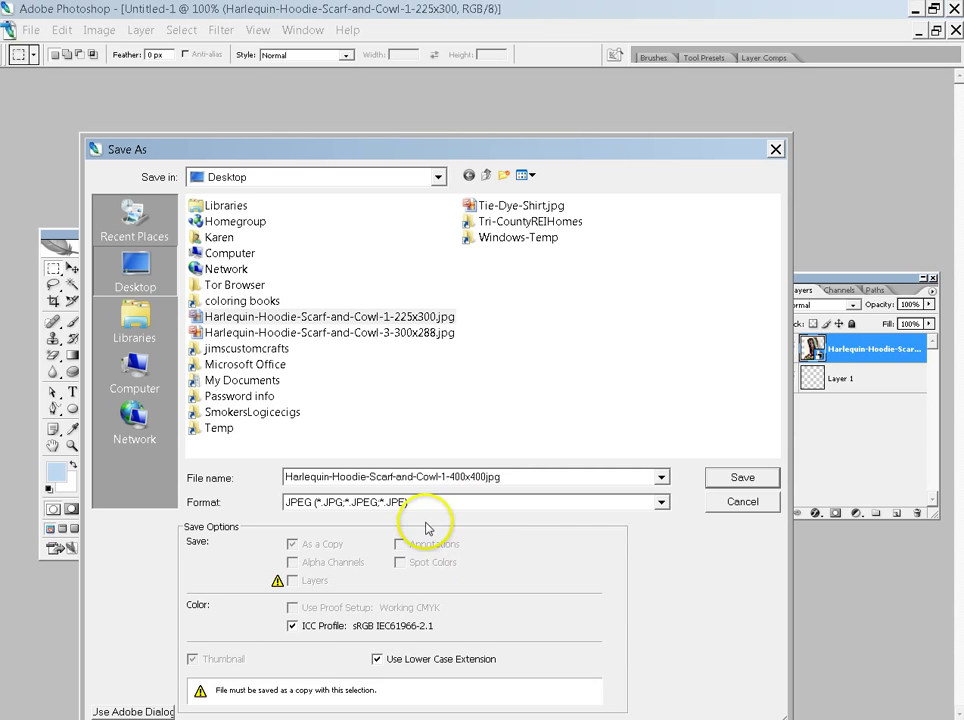
pyautogui.click(721, 478)
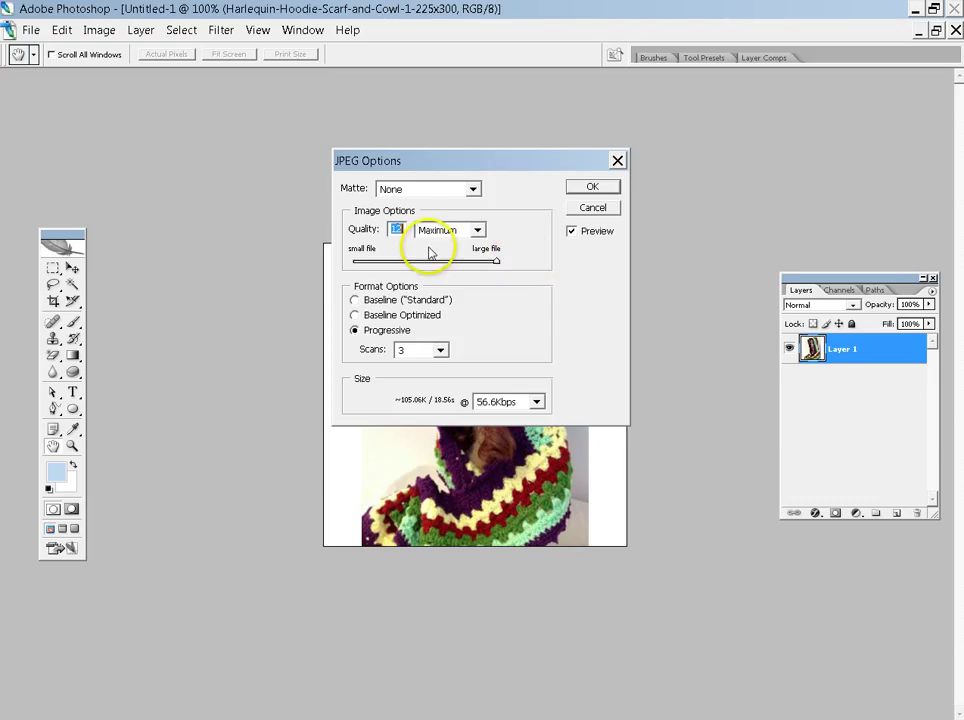
pyautogui.click(594, 187)
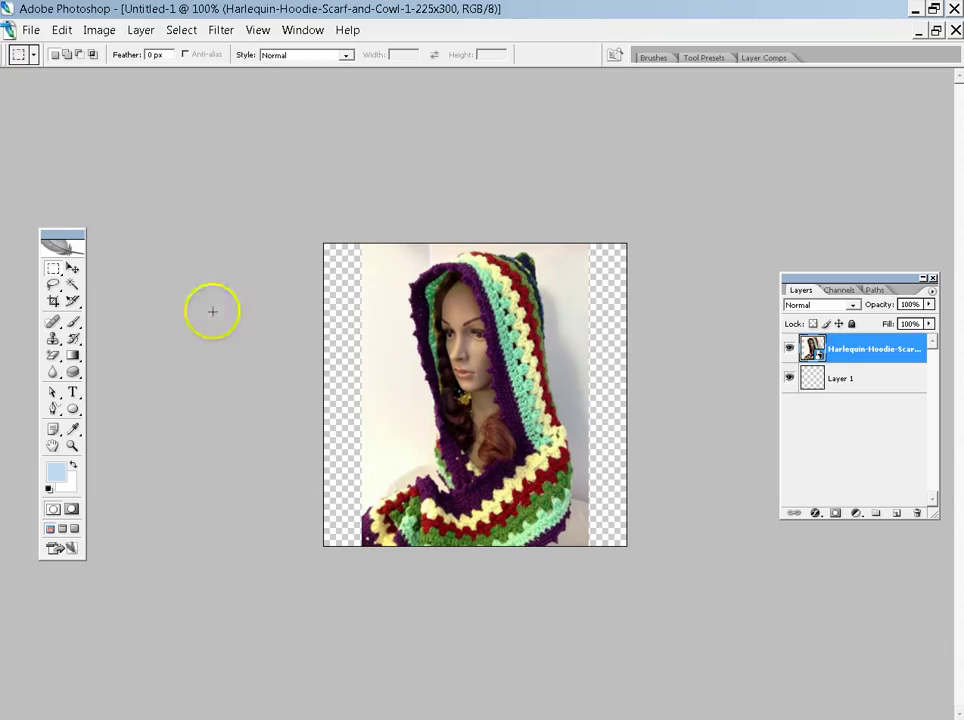
# - Resize the image proportionally to 300 × 300 pixels
pyautogui.click(97, 30)
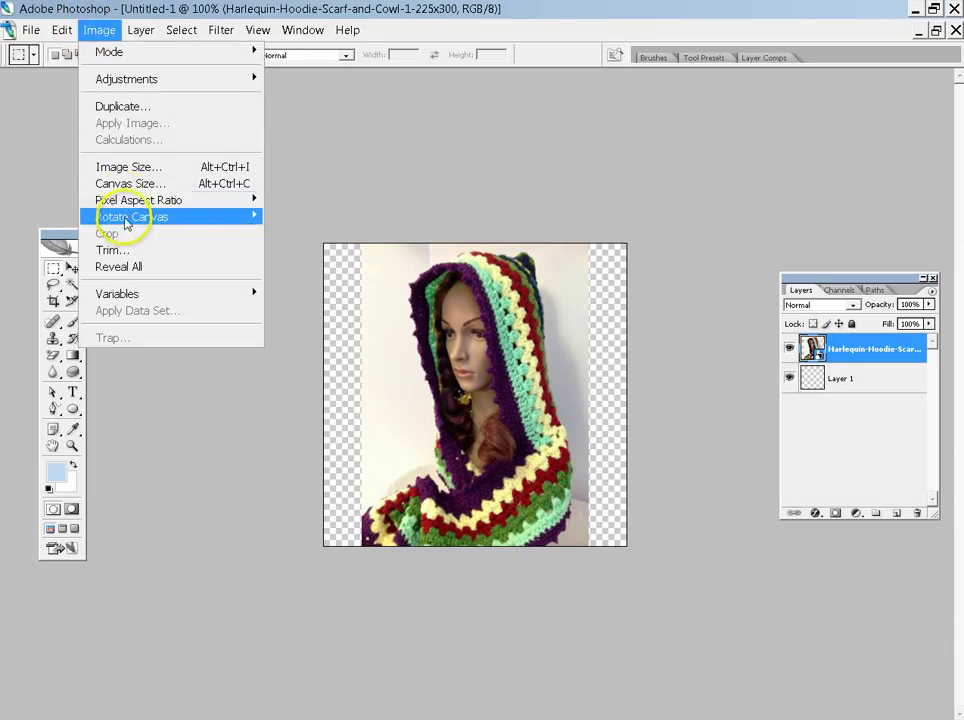
pyautogui.click(123, 167)
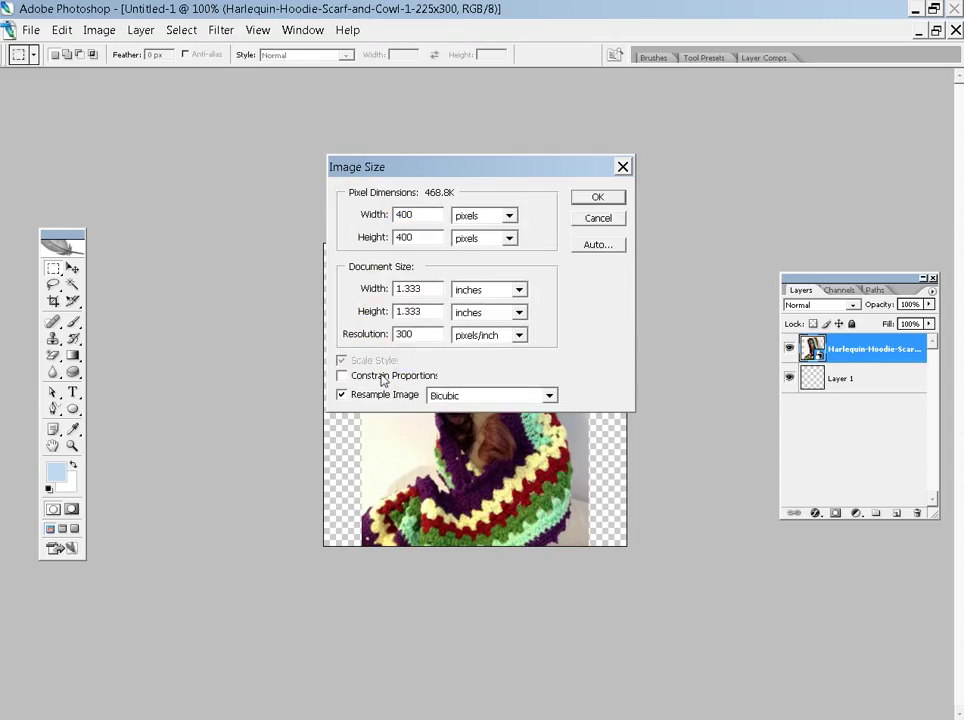
pyautogui.click(341, 376)
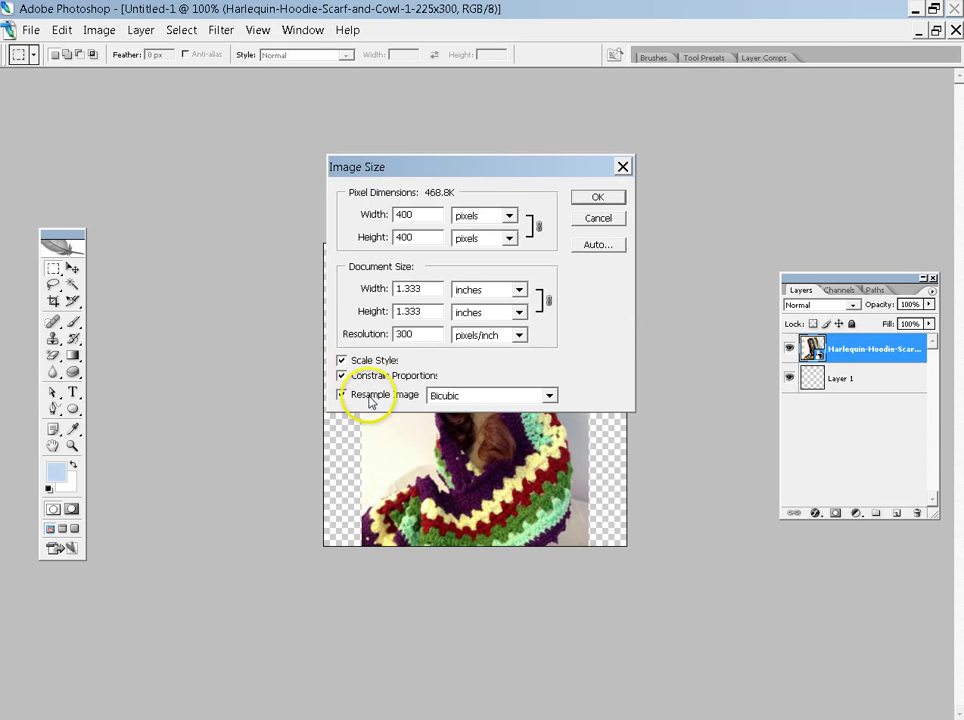
pyautogui.moveTo(413, 214); pyautogui.dragTo(395, 214)
pyautogui.write('300')
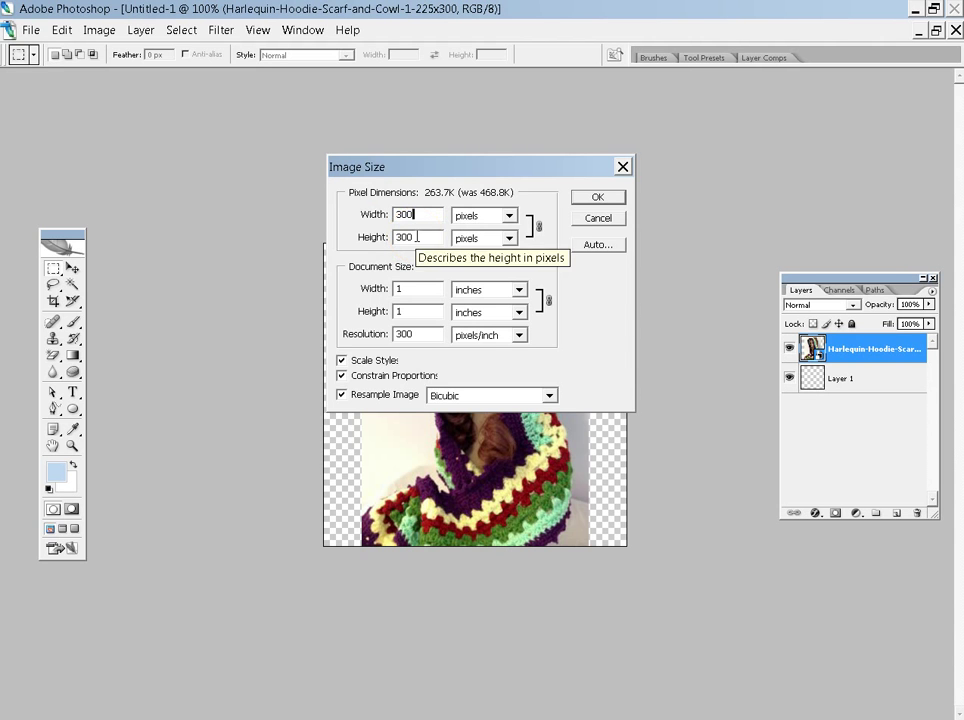
pyautogui.click(594, 198)
pyautogui.click(31, 30)
# - Save a JPEG copy on the Desktop named Harlequin-Hoodie-Scarf-and-Cowl-1-300x300jpg
pyautogui.click(62, 237)
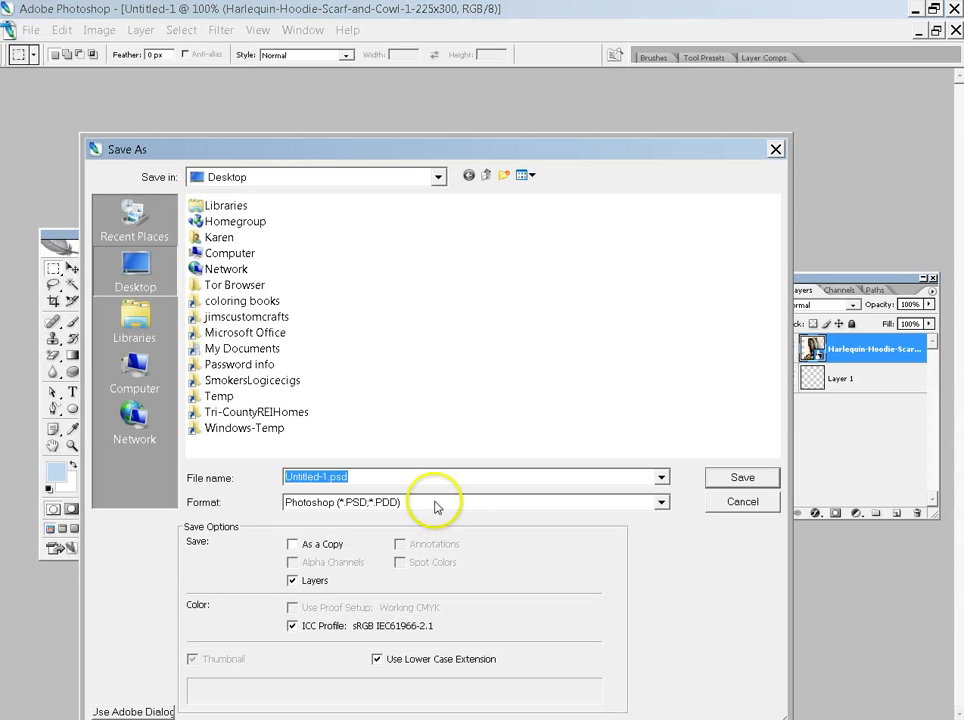
pyautogui.click(383, 505)
pyautogui.press('j')
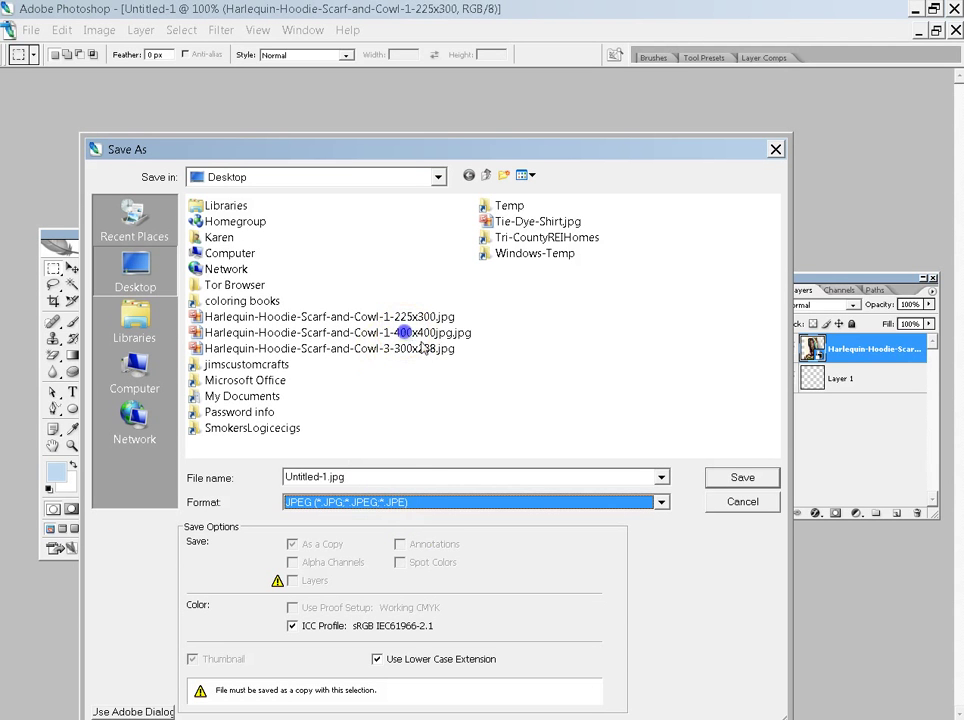
pyautogui.click(448, 332)
pyautogui.doubleClick(455, 476)
pyautogui.click(451, 477)
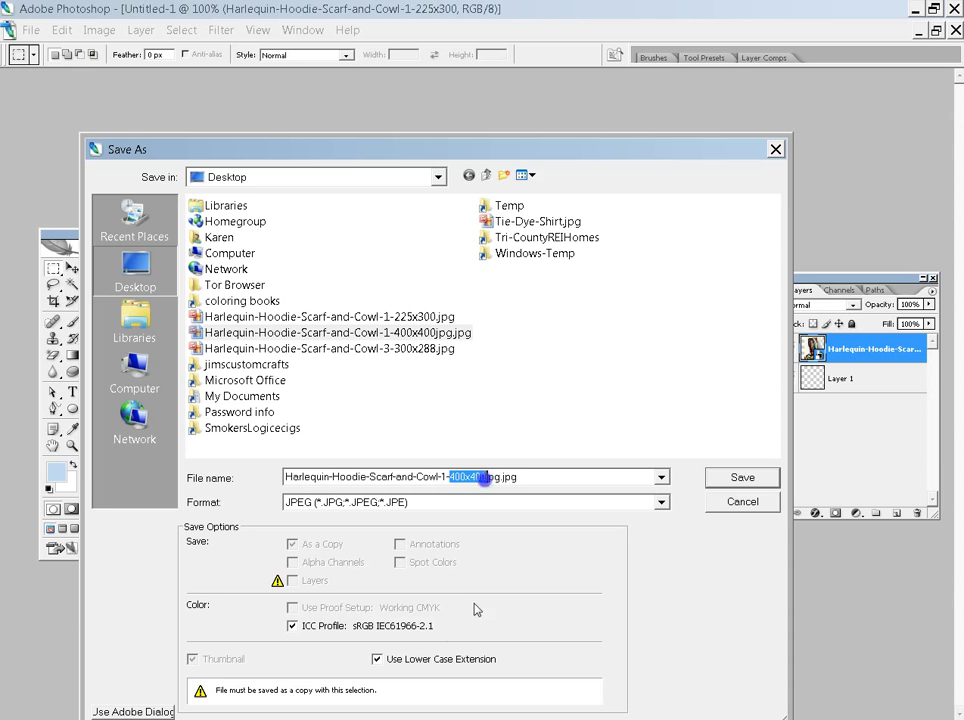
pyautogui.moveTo(484, 478); pyautogui.dragTo(488, 478)
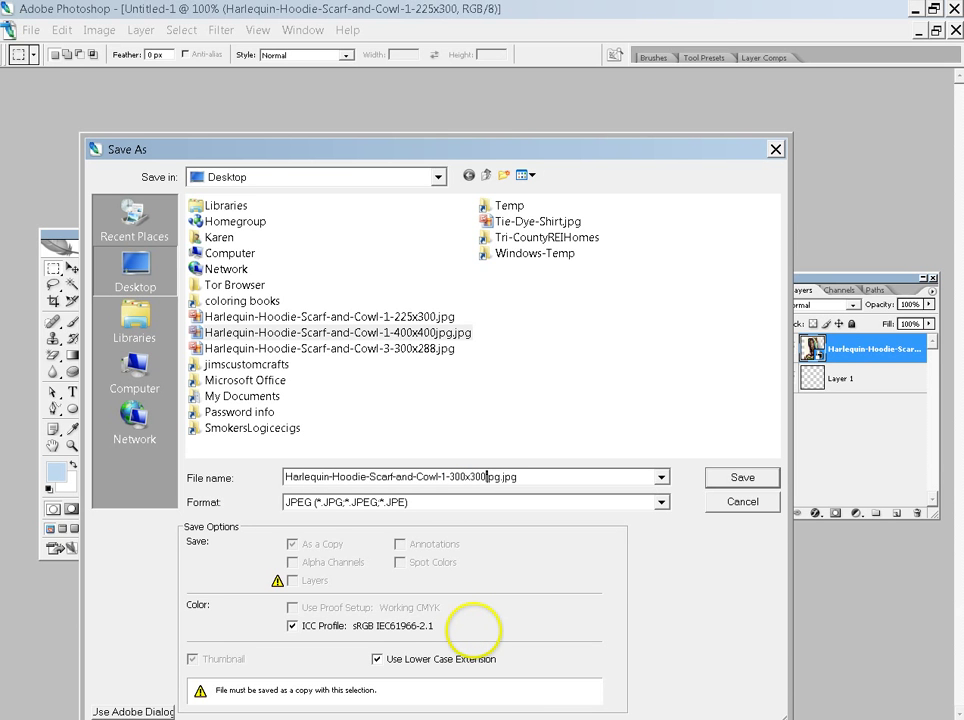
pyautogui.click(731, 477)
# - Accept the JPEG options, then try a 200-pixel image size and cancel it
pyautogui.click(592, 186)
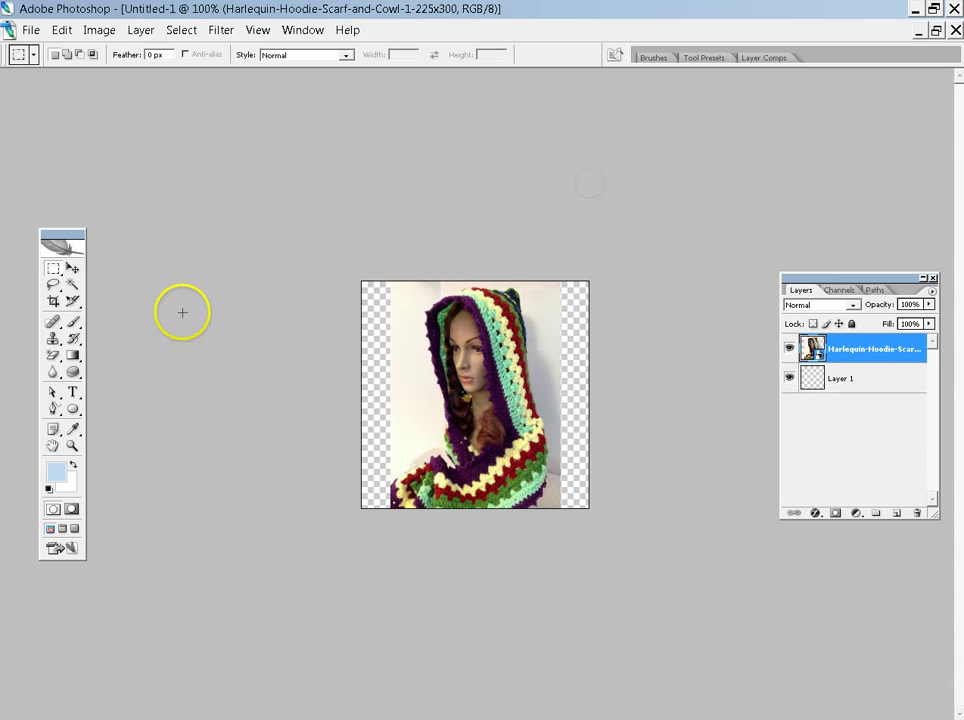
pyautogui.click(99, 30)
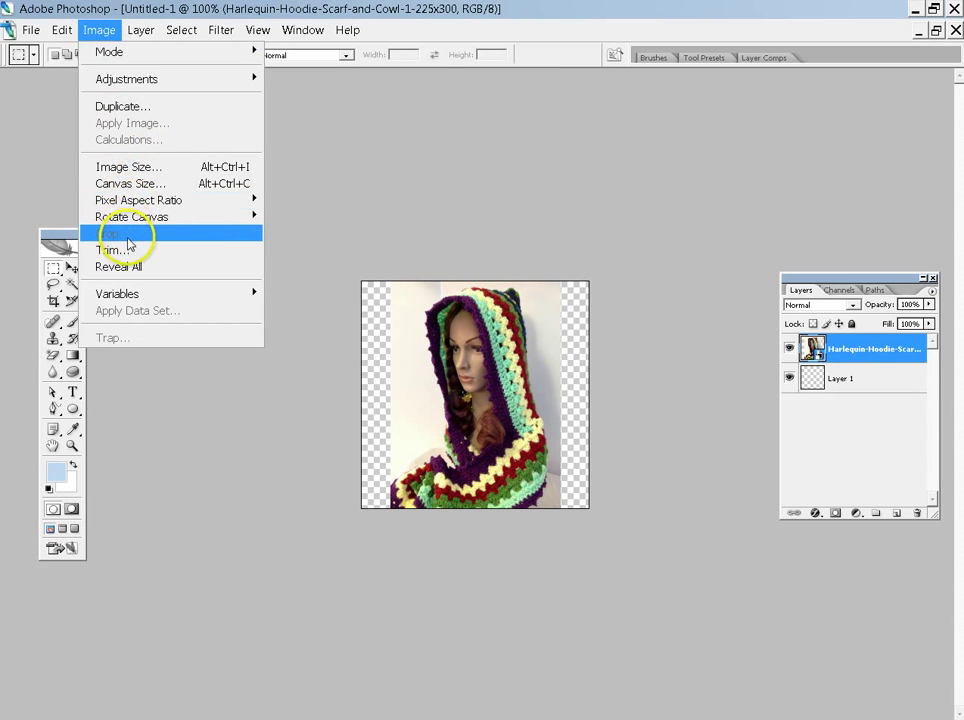
pyautogui.click(115, 166)
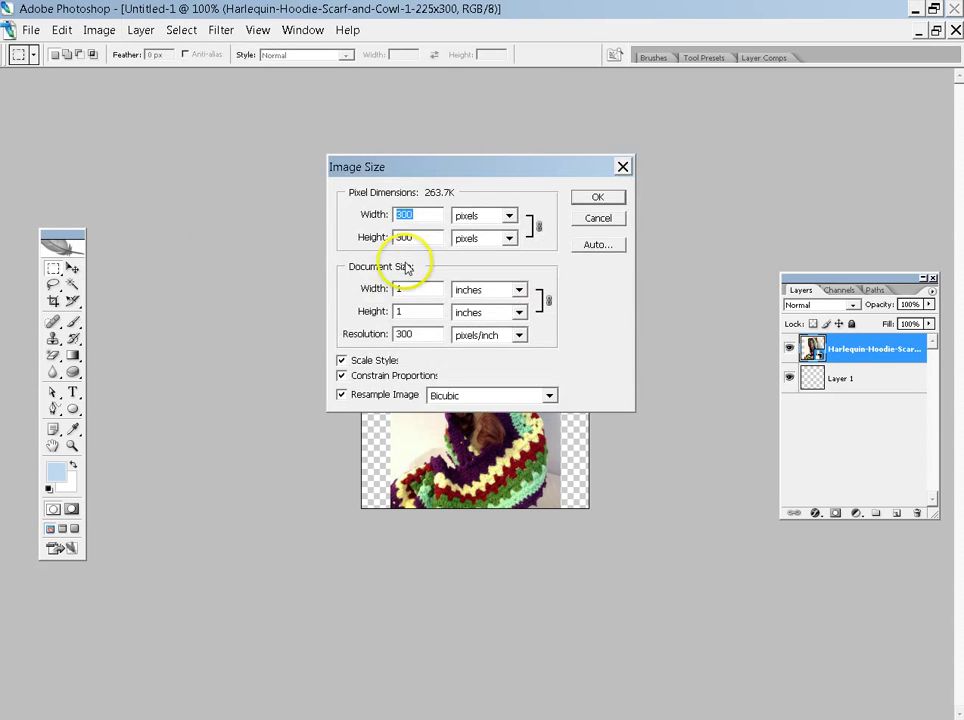
pyautogui.write('2')
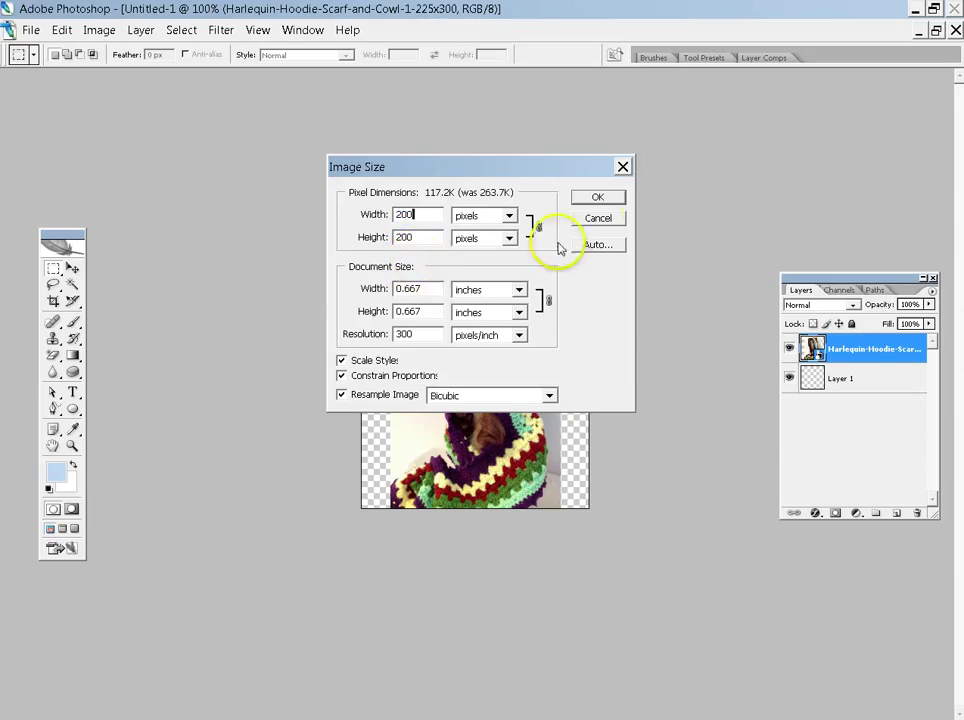
pyautogui.click(598, 218)
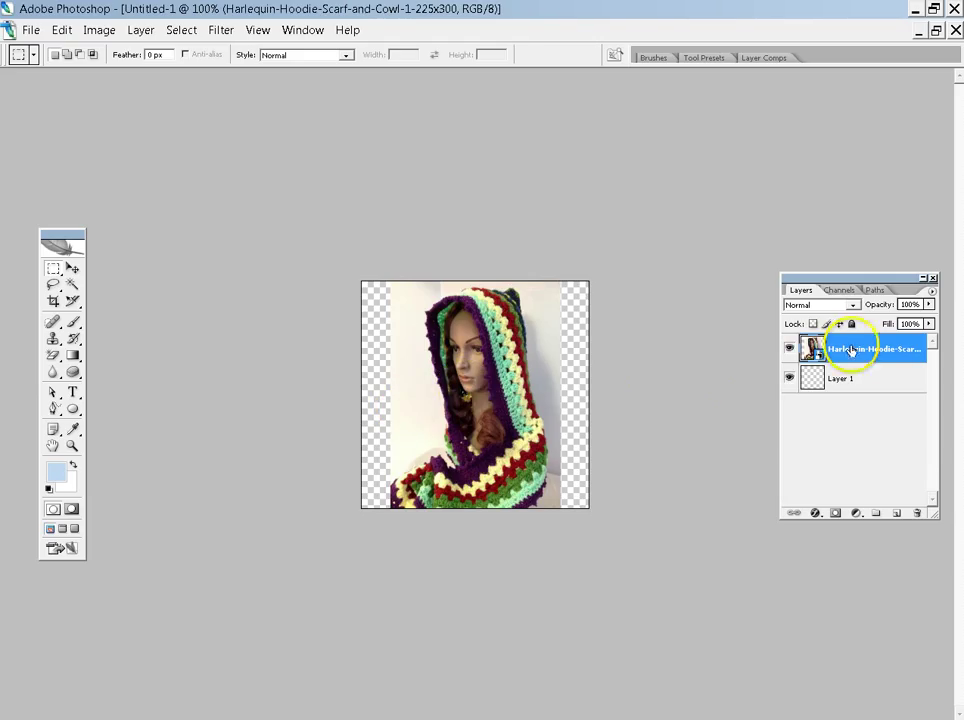
# - Delete the hoodie photo layer and enlarge the canvas to 400 × 400 pixels
pyautogui.click(919, 513)
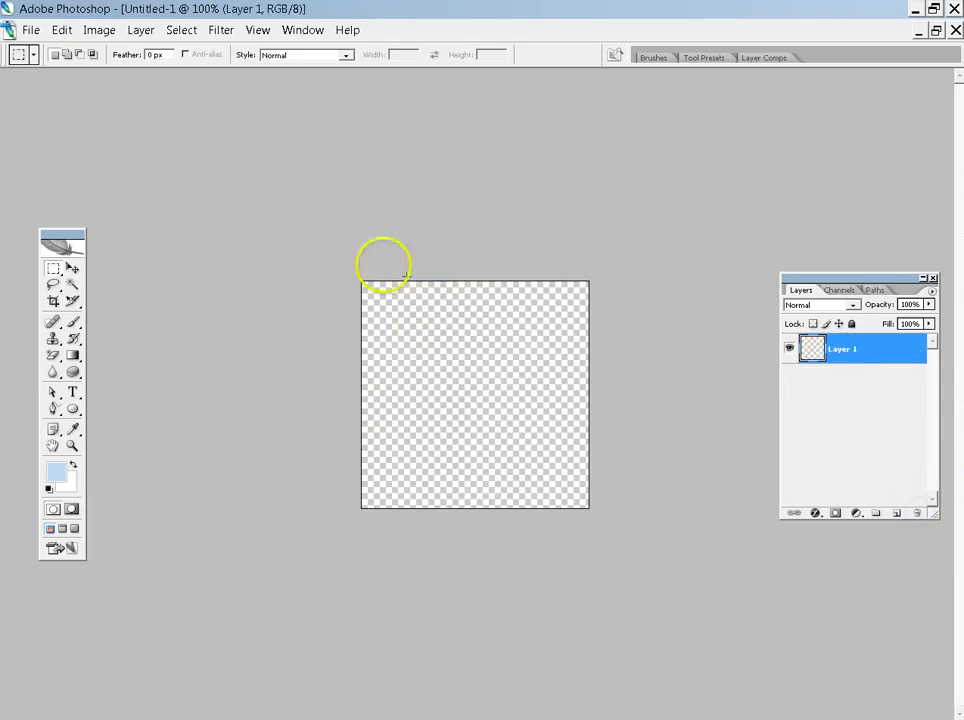
pyautogui.click(99, 31)
pyautogui.click(124, 183)
pyautogui.click(550, 263)
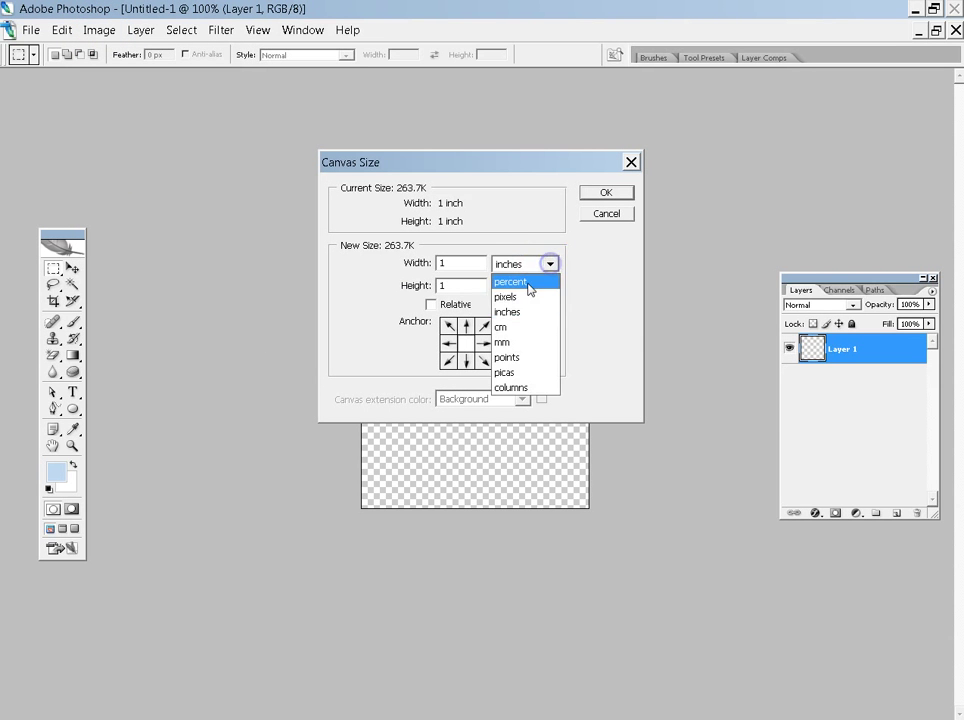
pyautogui.click(520, 299)
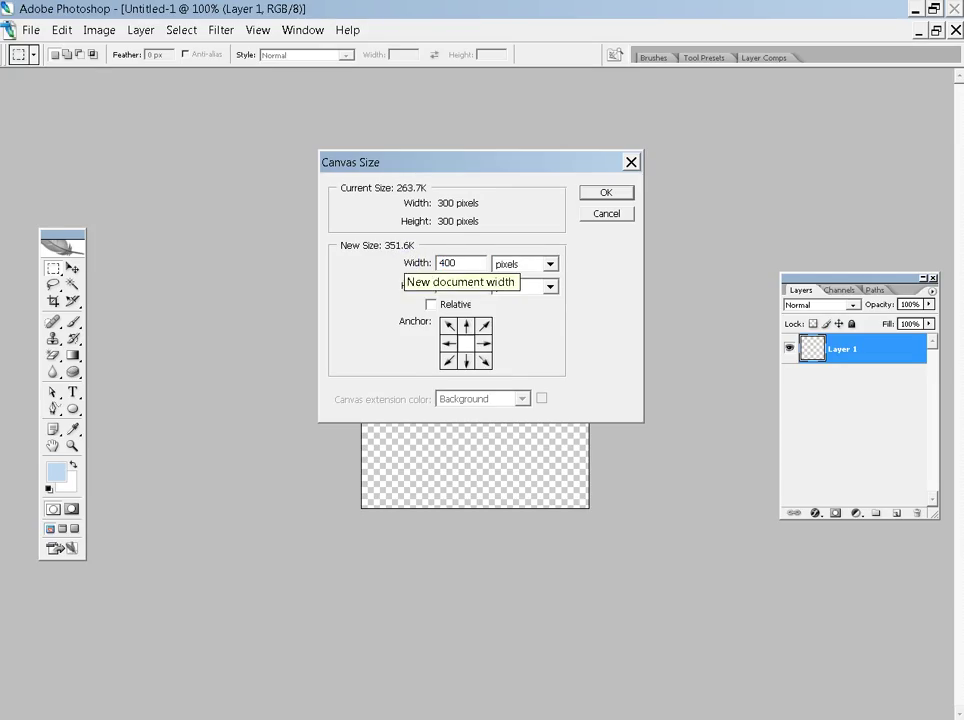
pyautogui.press('Tab')
pyautogui.write('4')
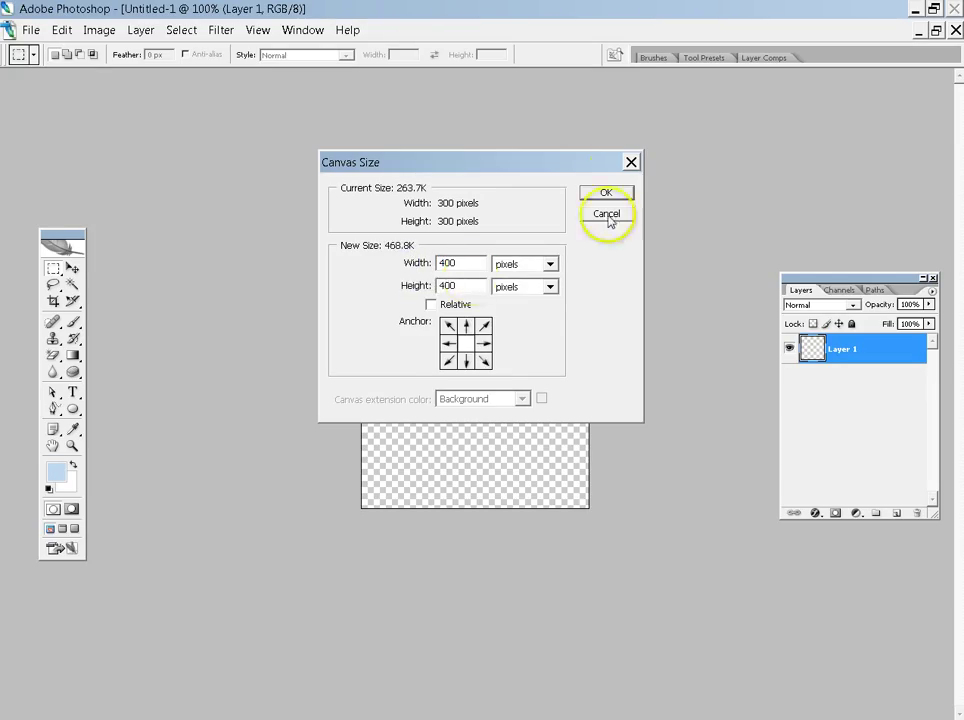
pyautogui.click(606, 193)
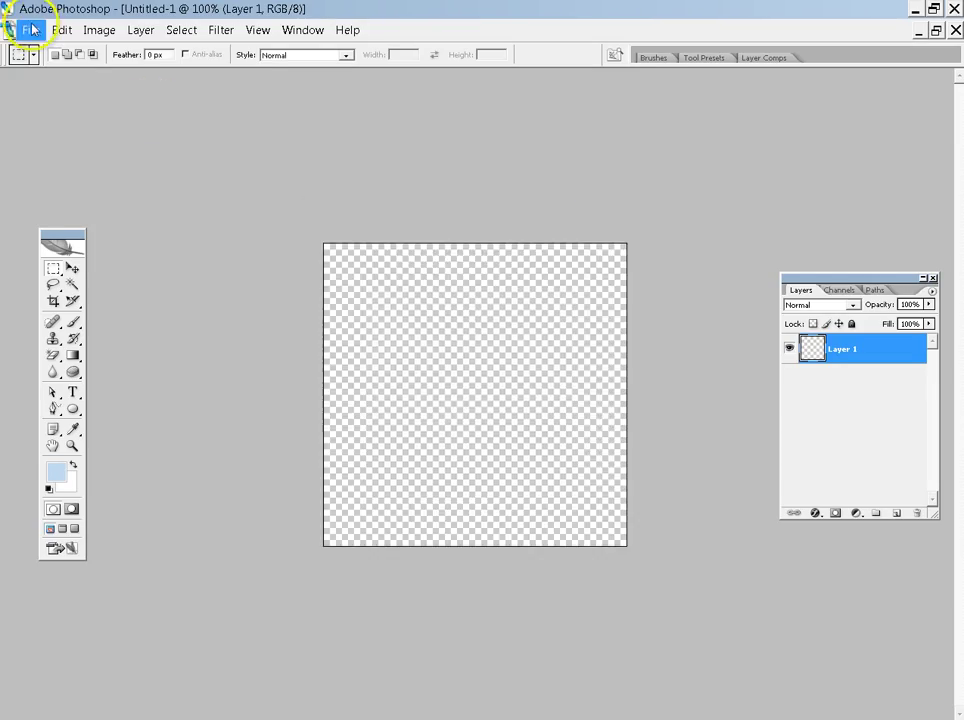
pyautogui.click(31, 30)
# - Add an empty Layer 2, then place a Harlequin photo and undo the placement
pyautogui.moveTo(99, 30)
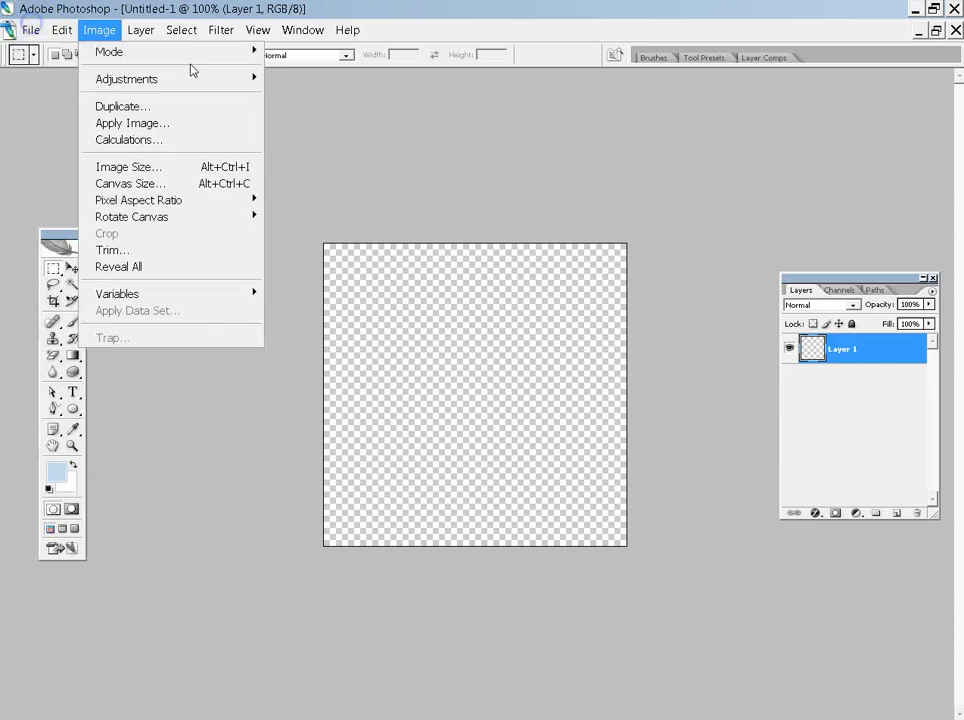
pyautogui.click(897, 514)
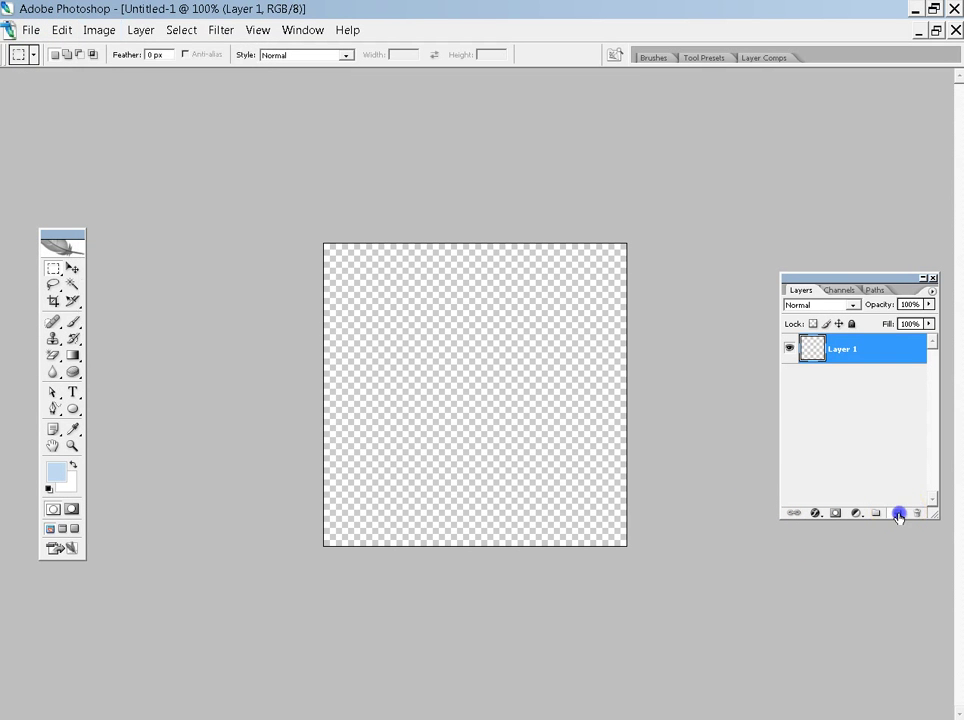
pyautogui.click(35, 38)
pyautogui.click(84, 316)
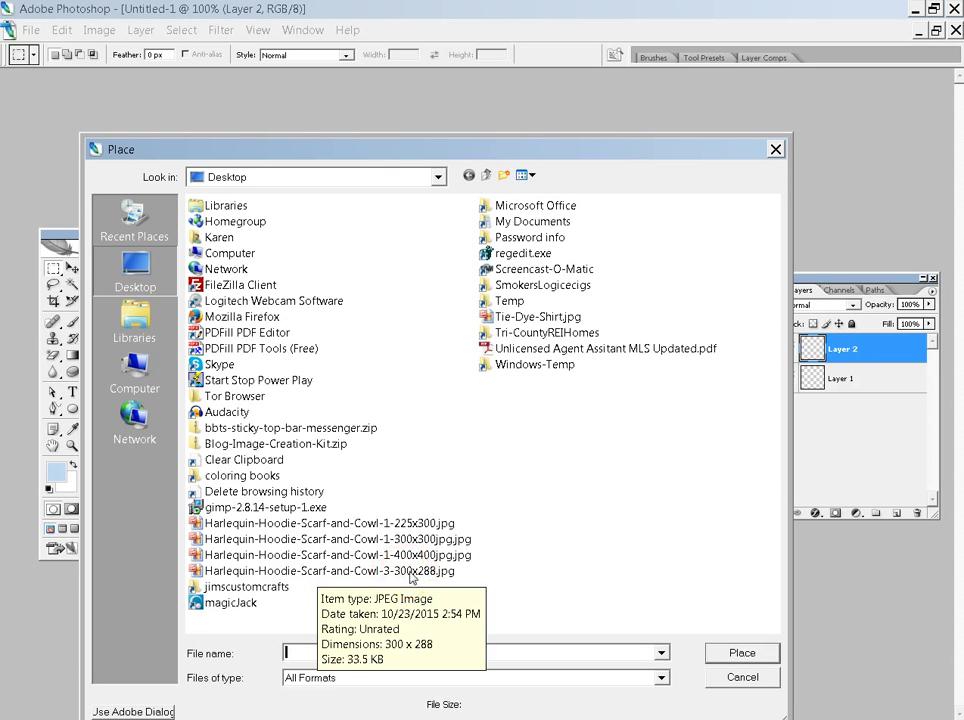
pyautogui.doubleClick(381, 527)
pyautogui.click(488, 277)
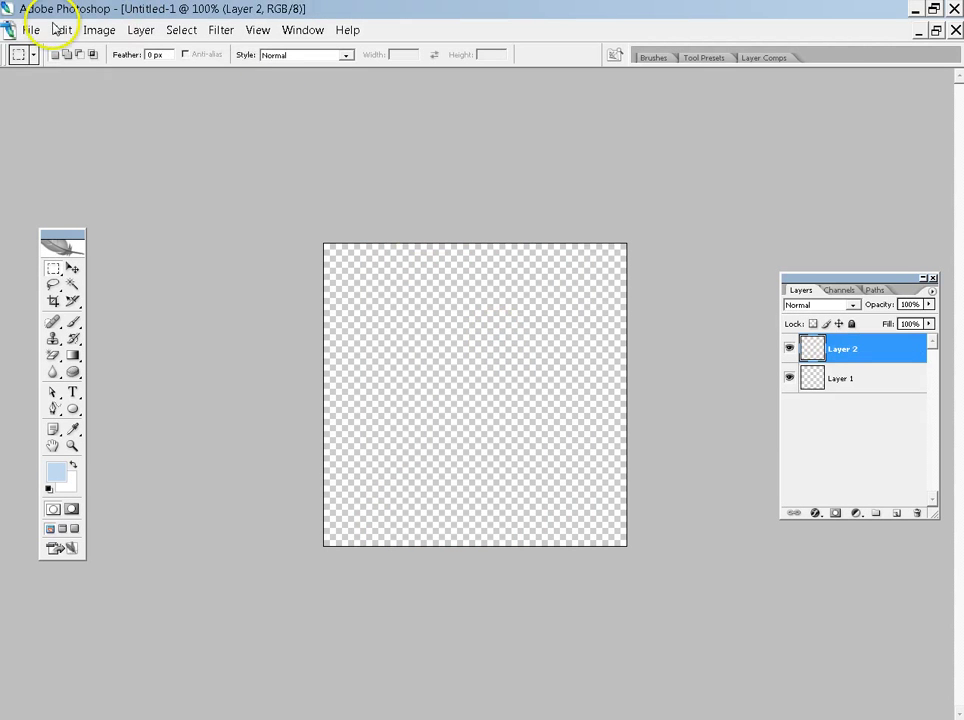
pyautogui.click(32, 30)
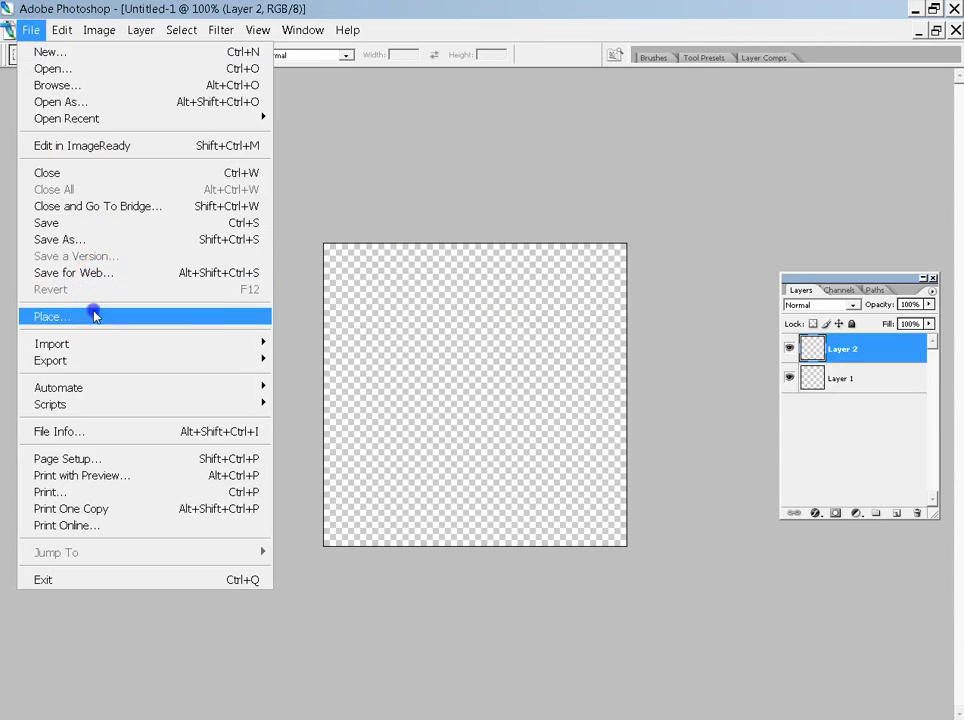
# - Place Harlequin-Hoodie-Scarf-and-Cowl-3-300x288.jpg onto the Untitled-1 canvas as a new layer
pyautogui.click(36, 315)
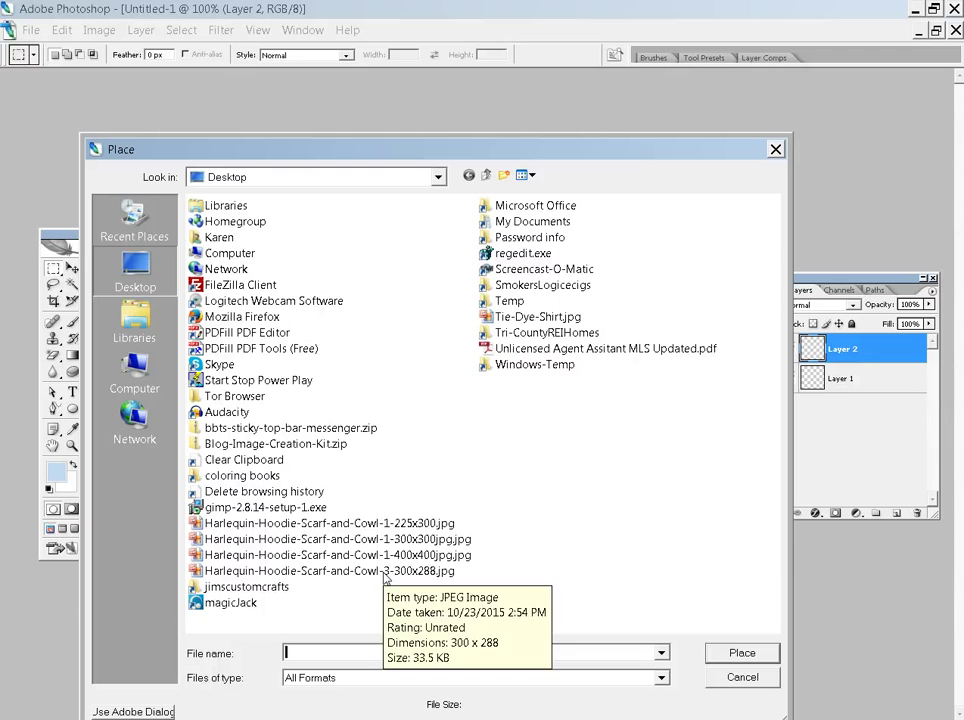
pyautogui.doubleClick(405, 572)
pyautogui.click(483, 278)
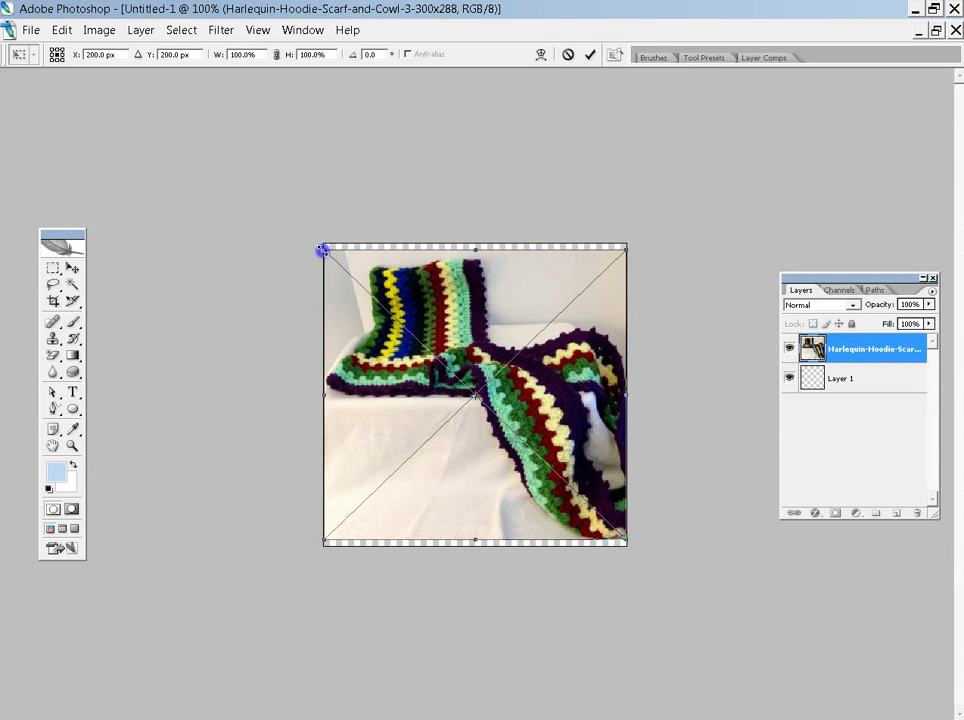
# - Resize and centre the scarf photo on the 400×400 canvas, commit the transform, then switch to Chrome
pyautogui.moveTo(322, 250); pyautogui.dragTo(323, 250)
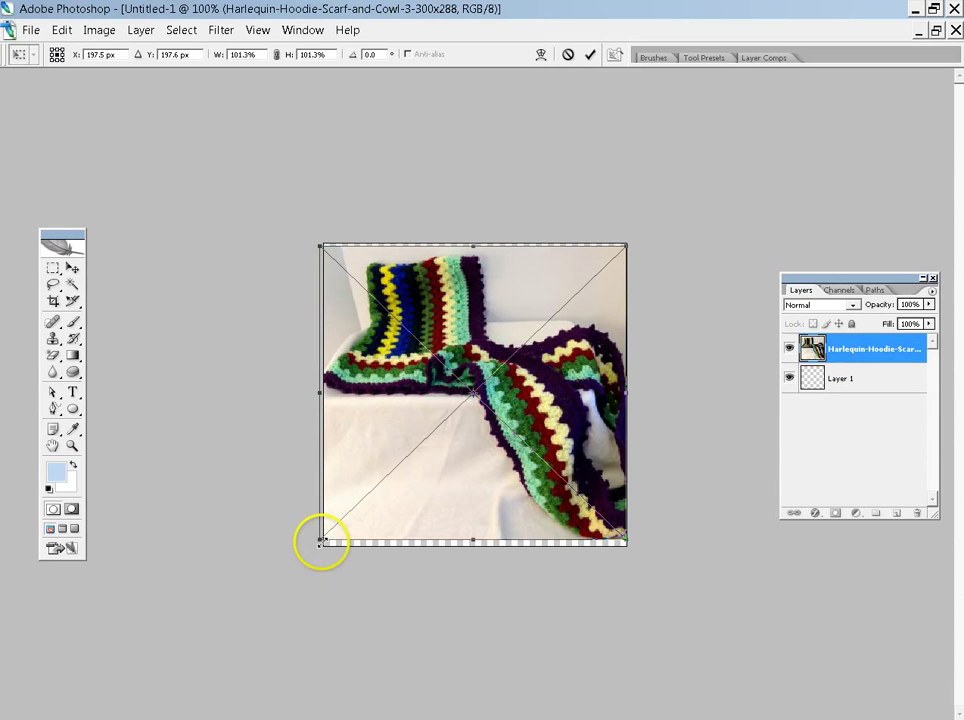
pyautogui.moveTo(321, 543); pyautogui.dragTo(323, 538)
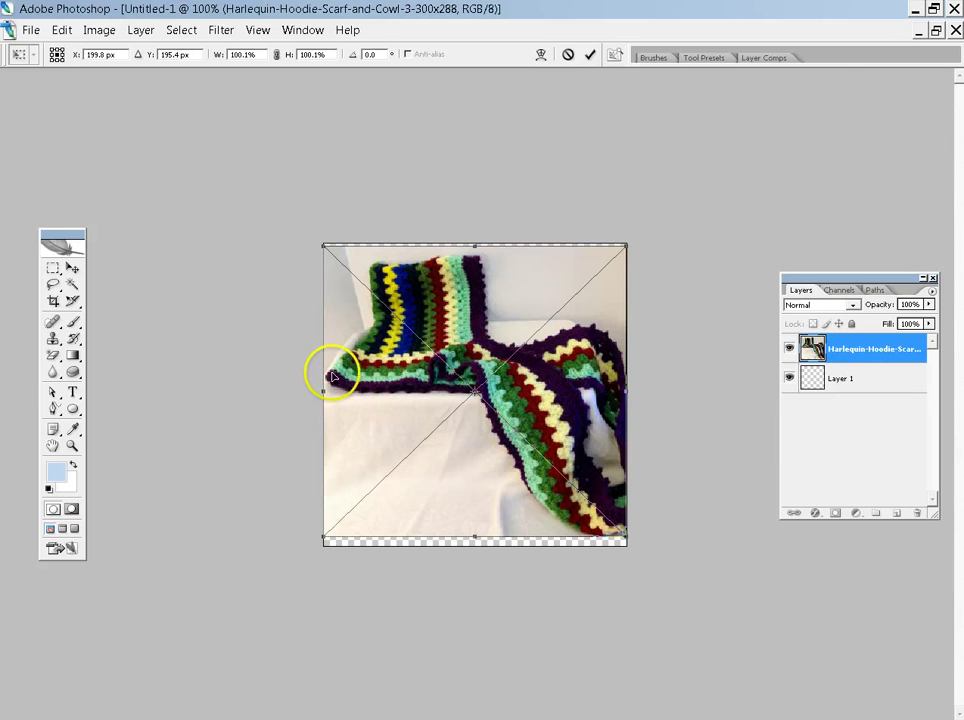
pyautogui.moveTo(473, 420)
pyautogui.mouseDown()
pyautogui.moveTo(426, 420)
pyautogui.moveTo(470, 426)
pyautogui.mouseUp()
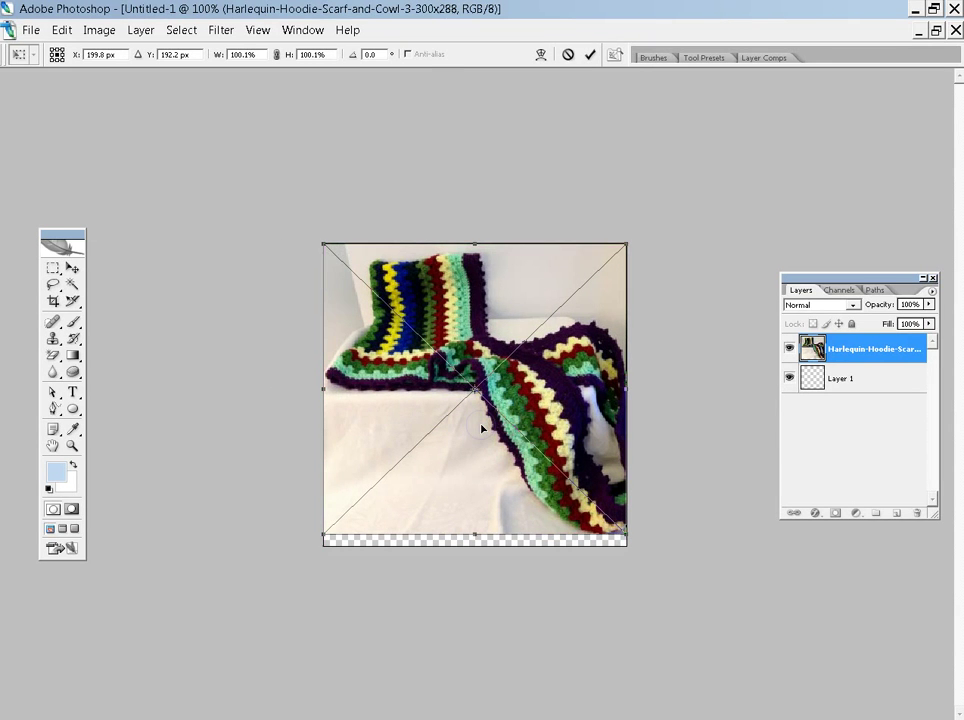
pyautogui.press('Down')
pyautogui.press('Down')
pyautogui.press('Down')
pyautogui.press('Down')
pyautogui.press('Down')
pyautogui.press('Down')
pyautogui.press('Down')
pyautogui.press('Down')
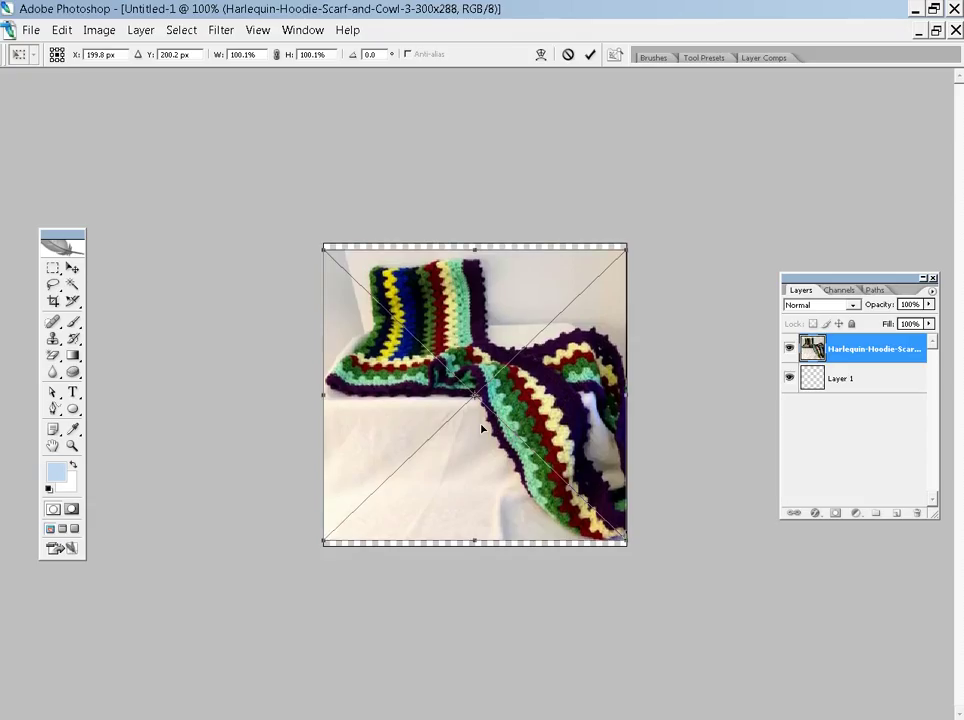
pyautogui.press('Right')
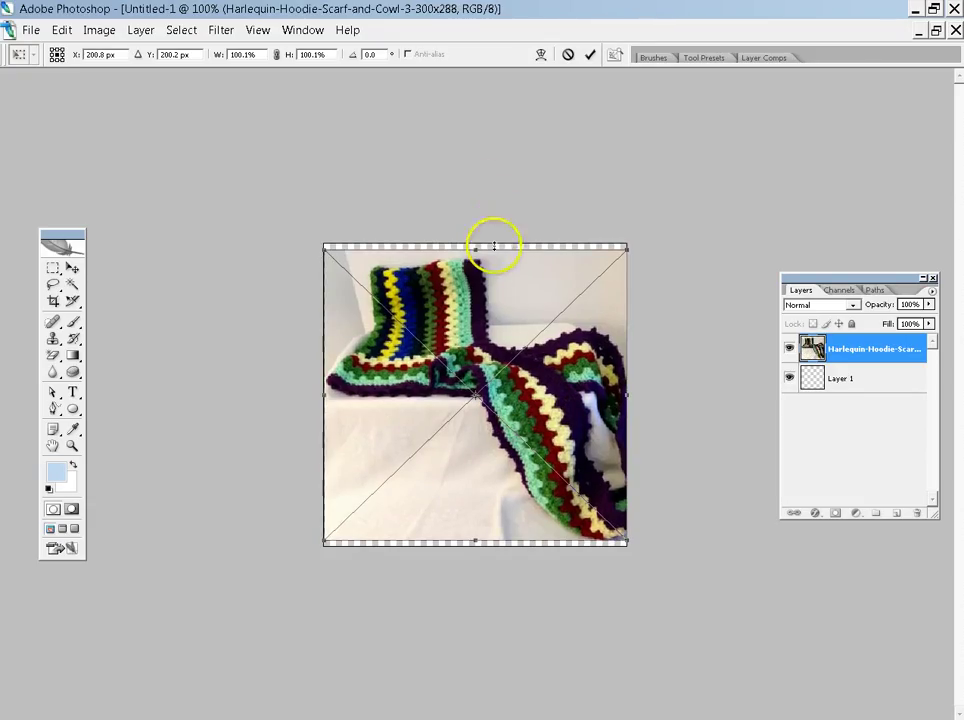
pyautogui.click(590, 54)
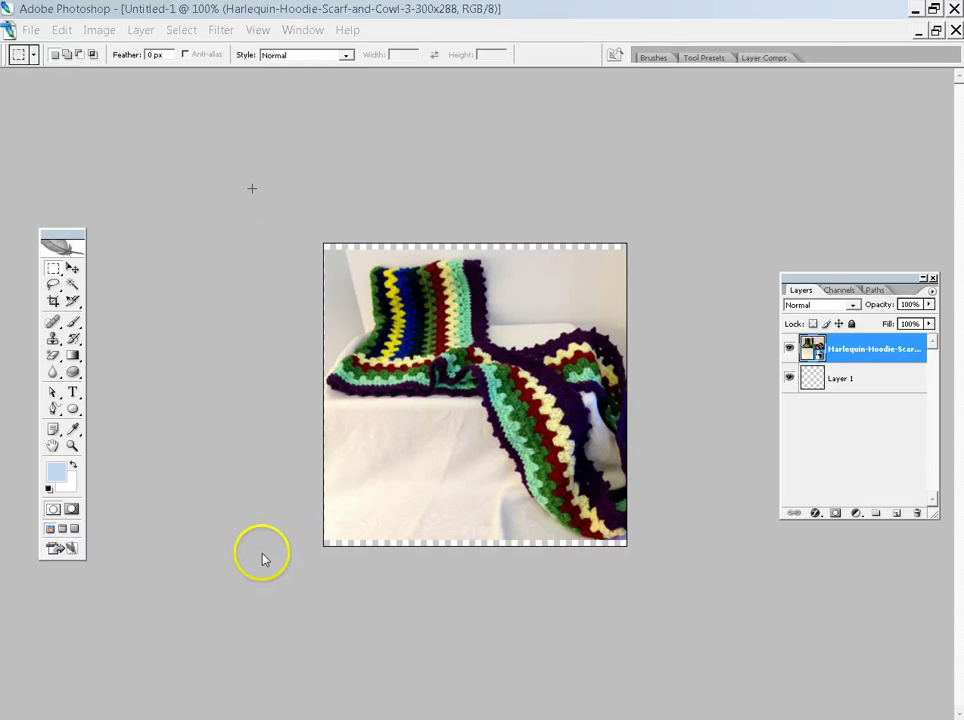
pyautogui.click(268, 636)
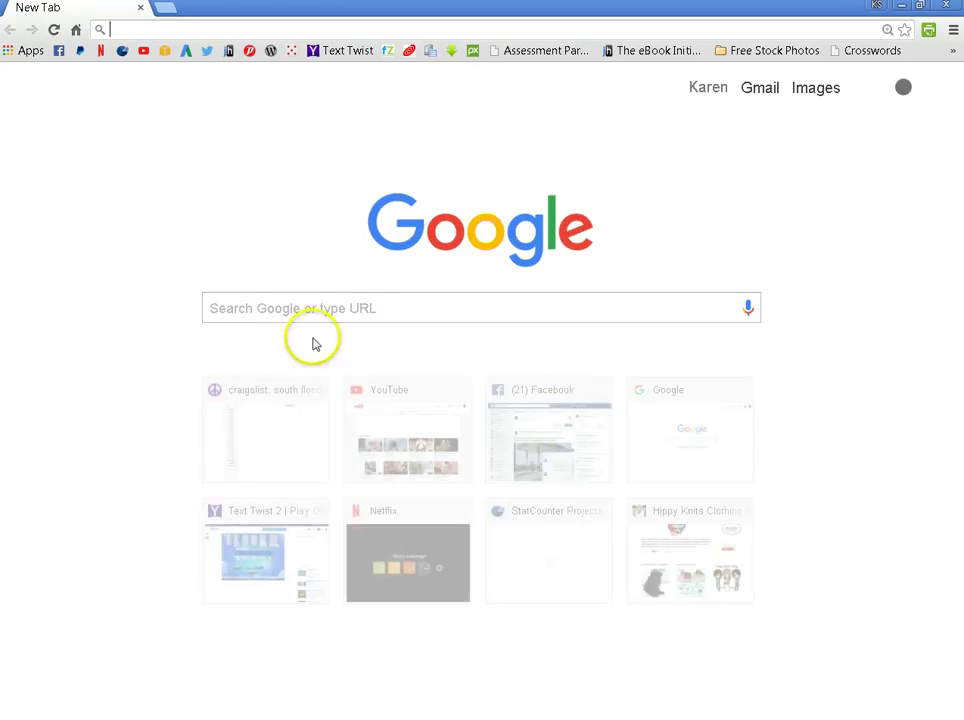
# - Go to hippyknits.com and open its Handbags page, scrolled down to the bag photos
pyautogui.click(249, 308)
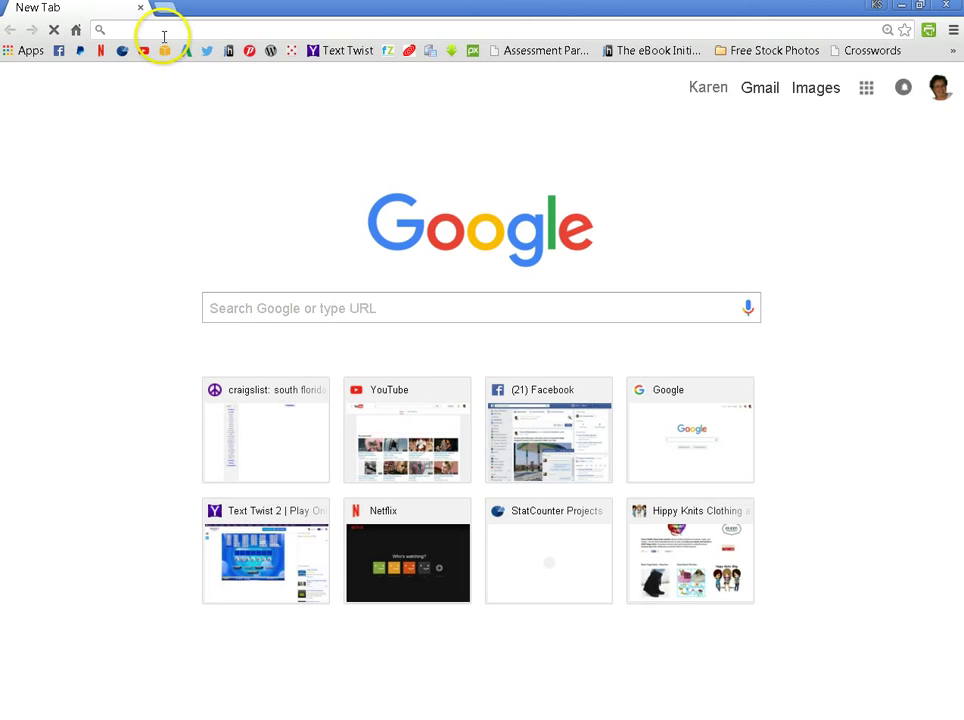
pyautogui.write('hippyknits.com')
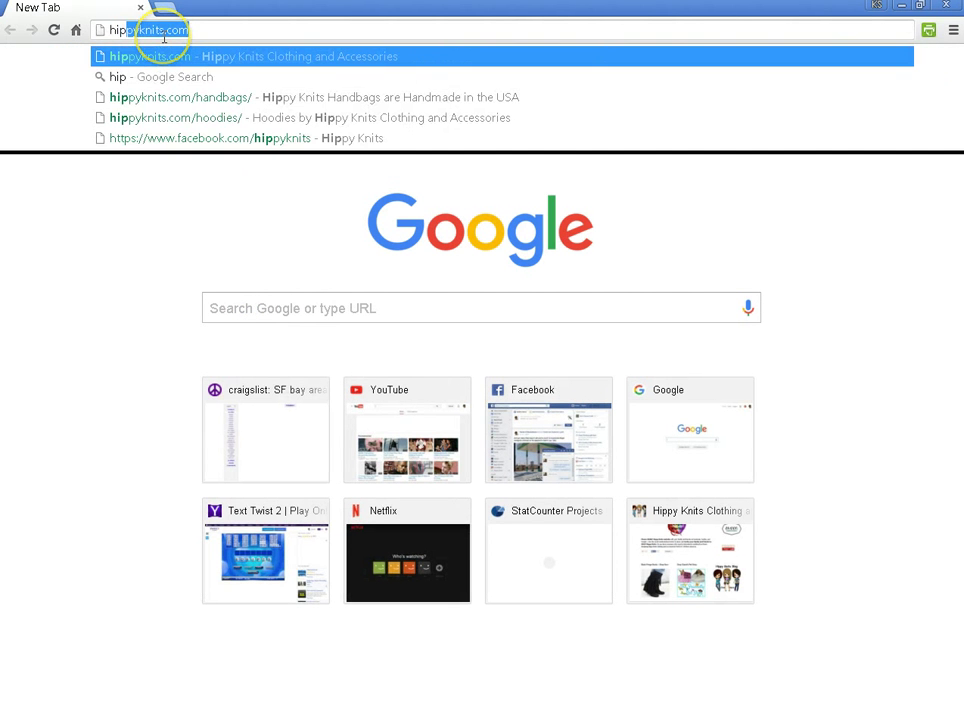
pyautogui.press('Return')
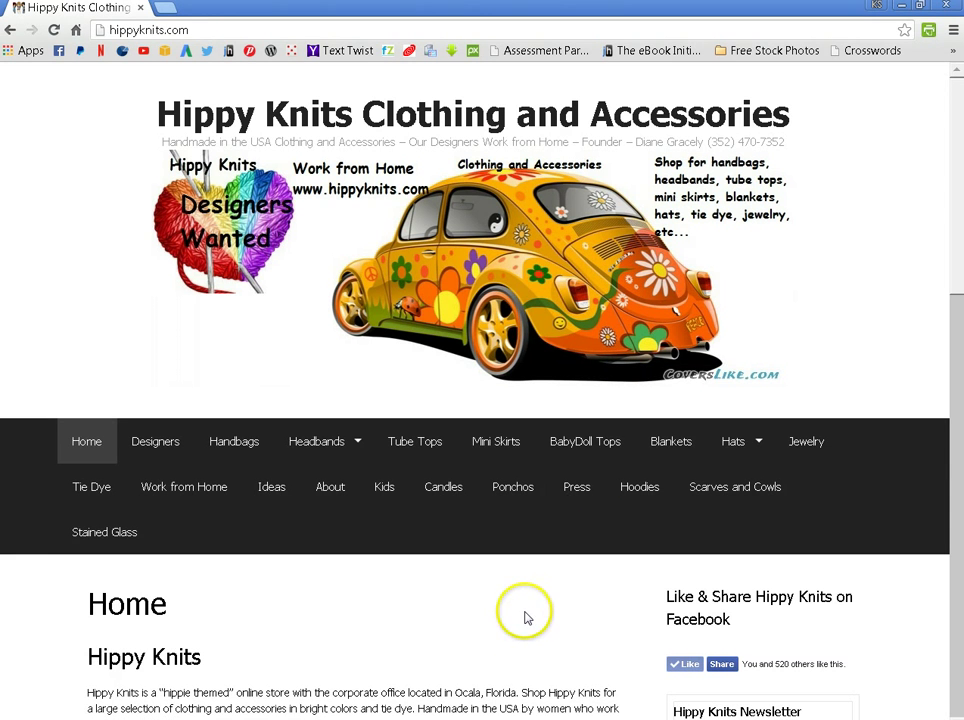
pyautogui.click(240, 444)
pyautogui.scroll(-2, 570, 608)
pyautogui.scroll(-8, 570, 608)
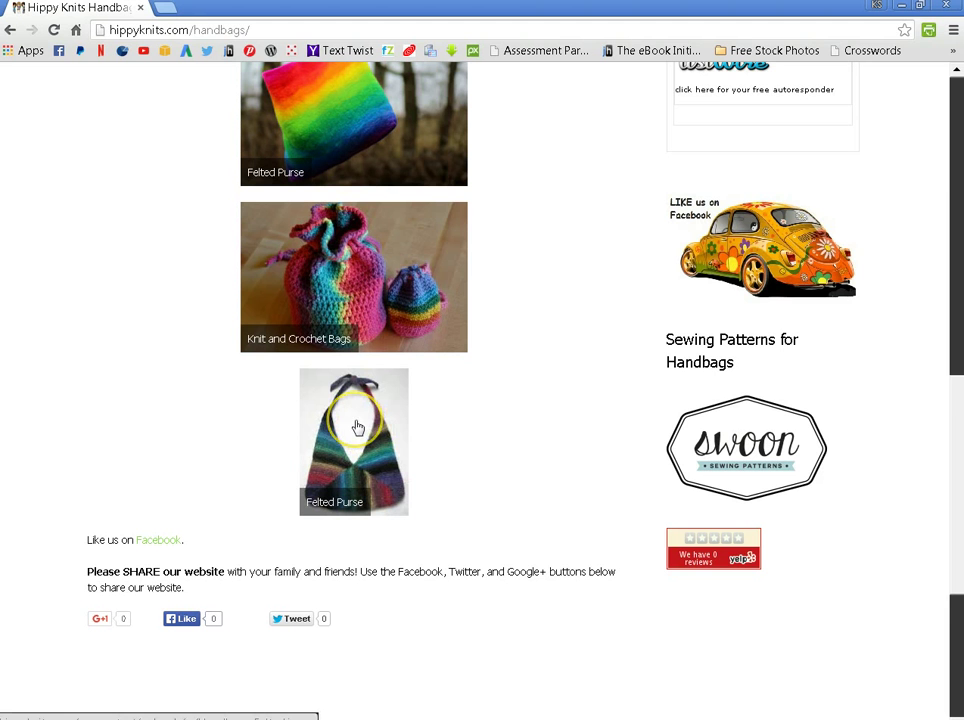
# - Save the Knit and Crochet Bags image to the Desktop as Handbags-Knit-300x199.jpg
pyautogui.rightClick(383, 290)
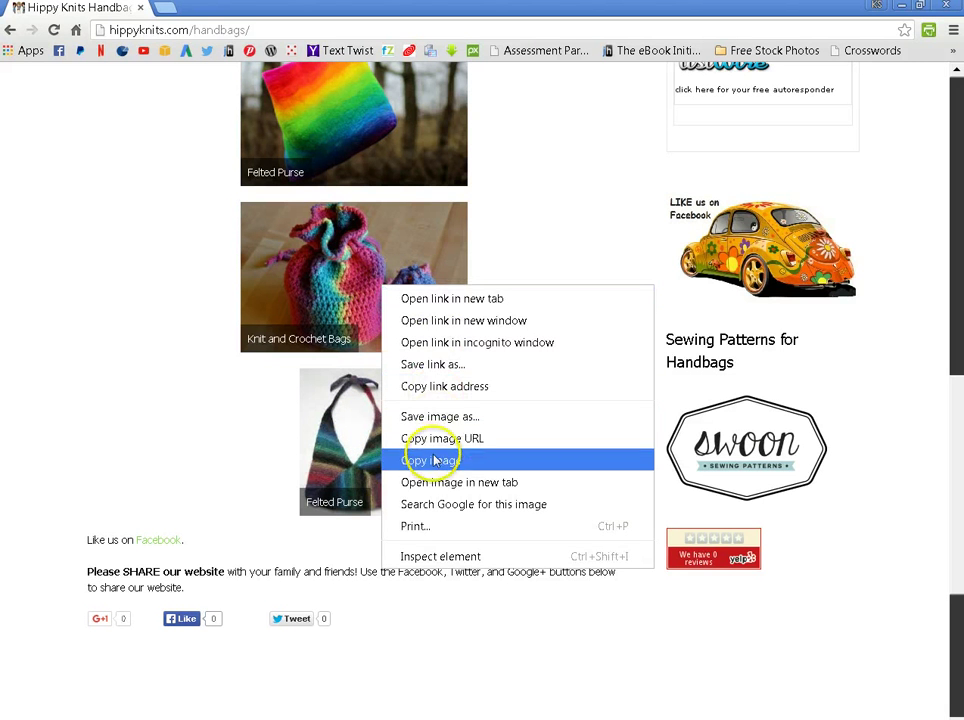
pyautogui.click(440, 417)
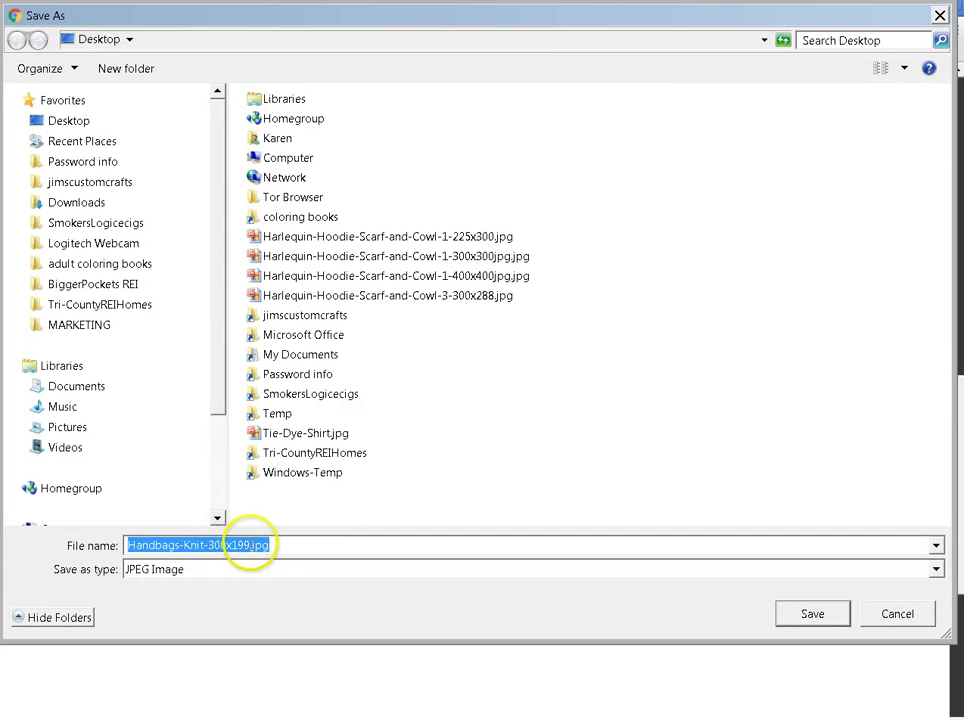
pyautogui.click(816, 614)
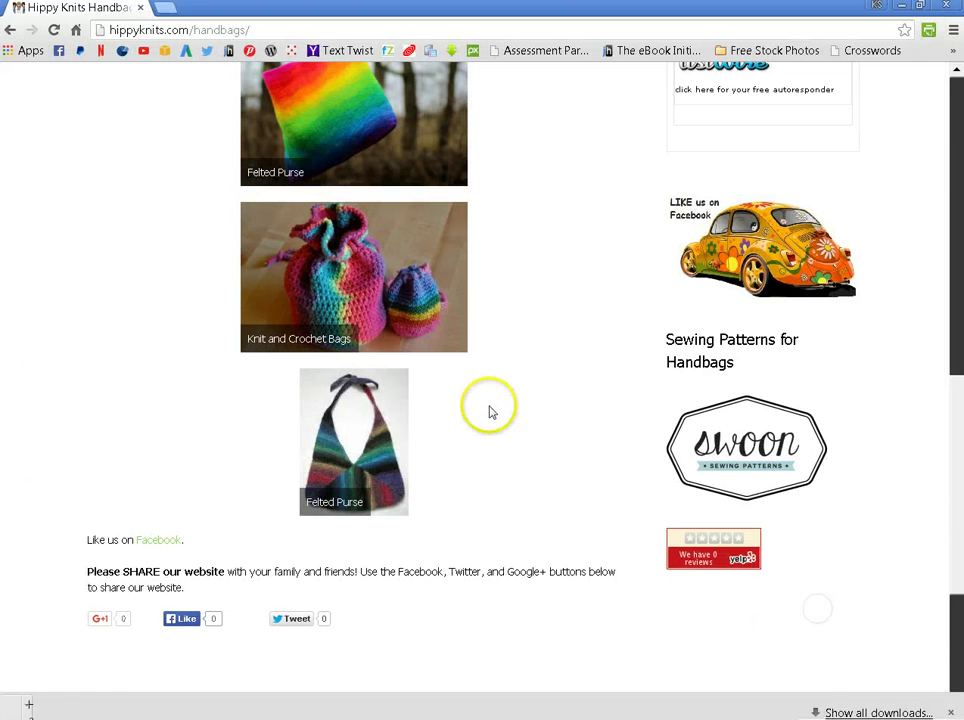
# - Save the Felted Purse image to the Desktop as Handbags-Felted.jpg and close the browser
pyautogui.rightClick(351, 448)
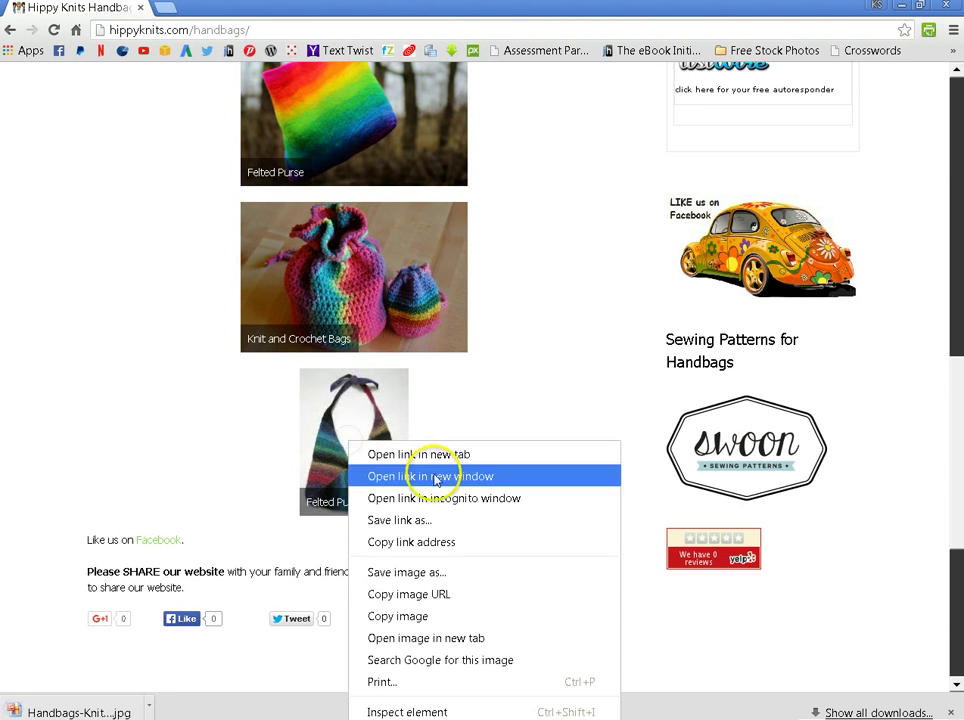
pyautogui.click(431, 575)
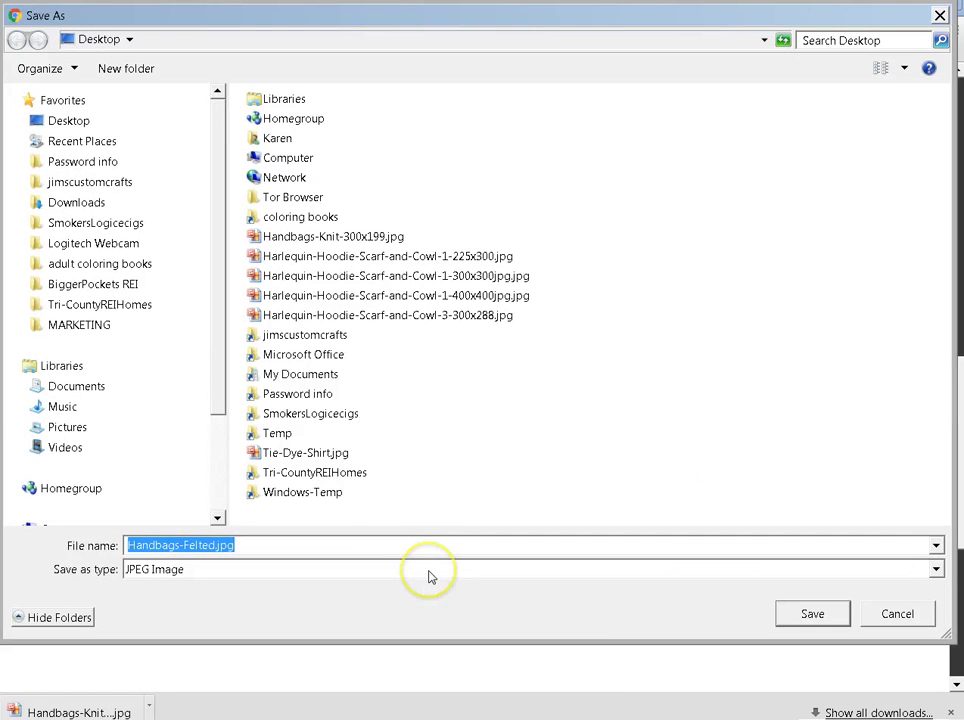
pyautogui.click(800, 613)
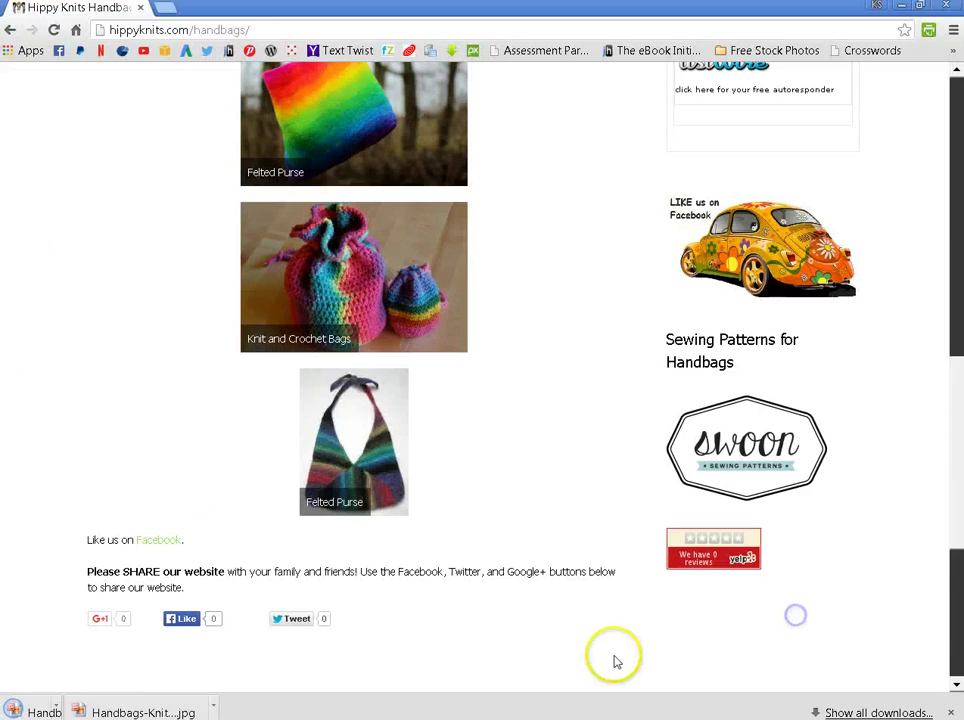
pyautogui.click(948, 7)
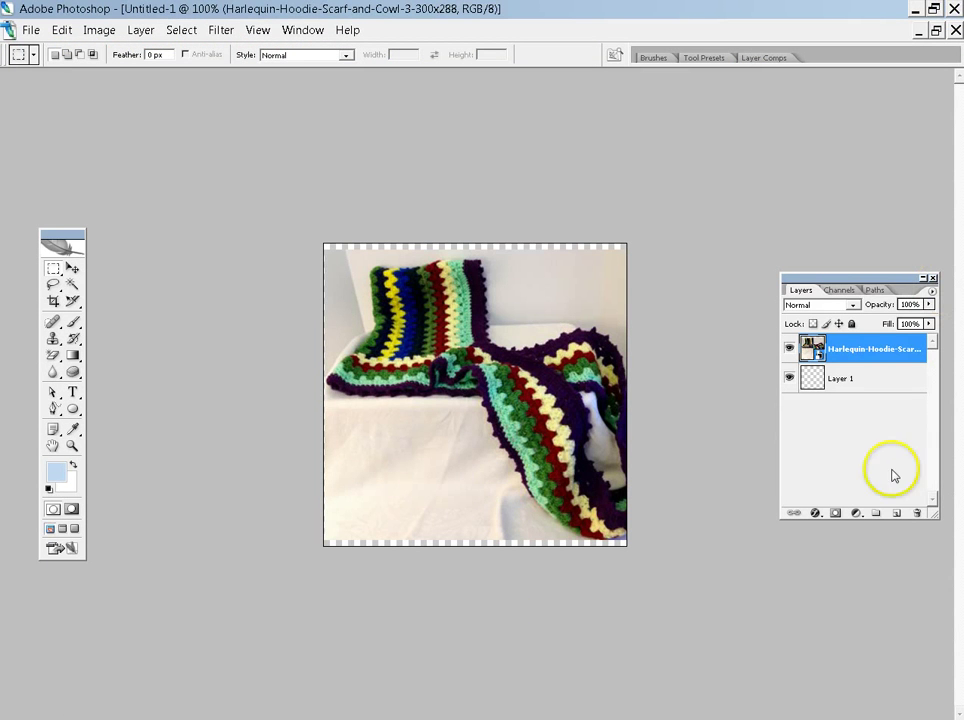
# - Replace the scarf layer with a new empty layer and place Handbags-Knit-300x199.jpg on the canvas
pyautogui.click(917, 513)
pyautogui.click(897, 515)
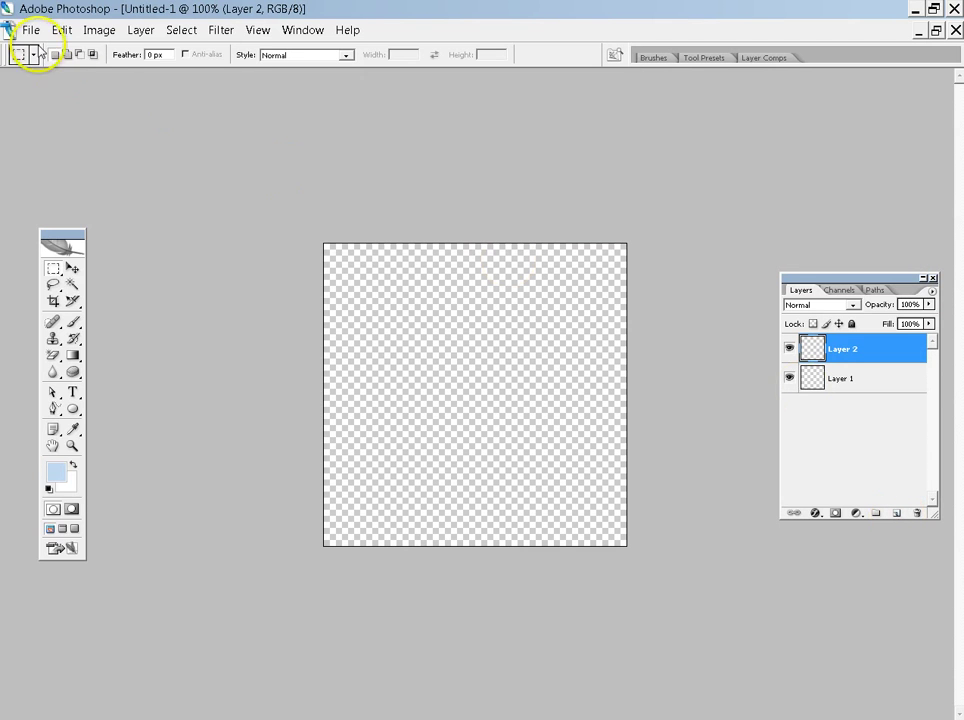
pyautogui.click(31, 30)
pyautogui.click(62, 316)
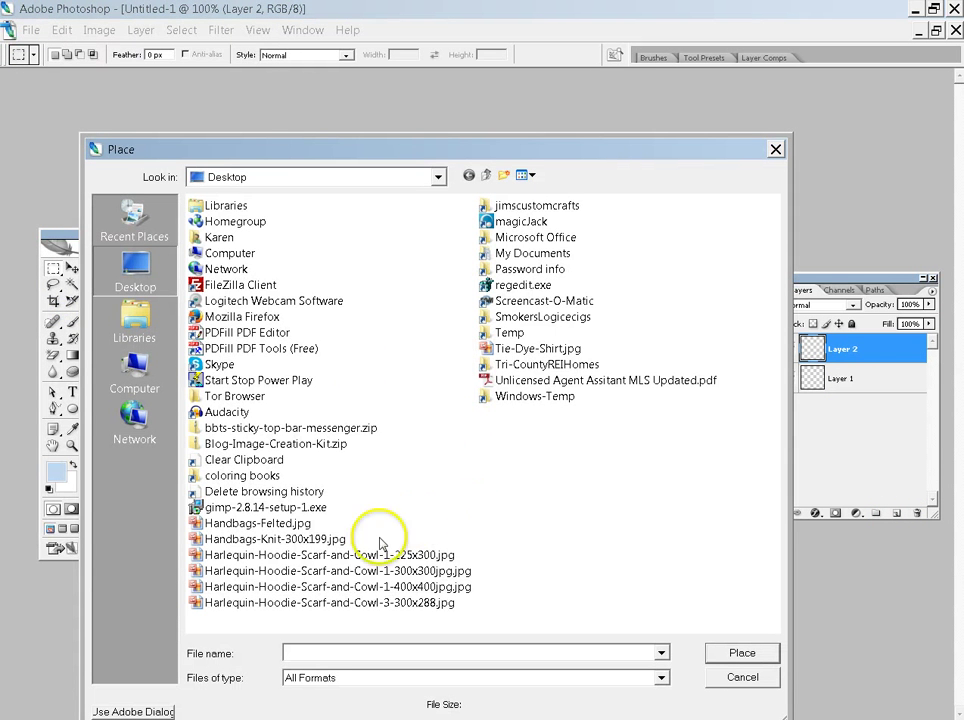
pyautogui.doubleClick(272, 539)
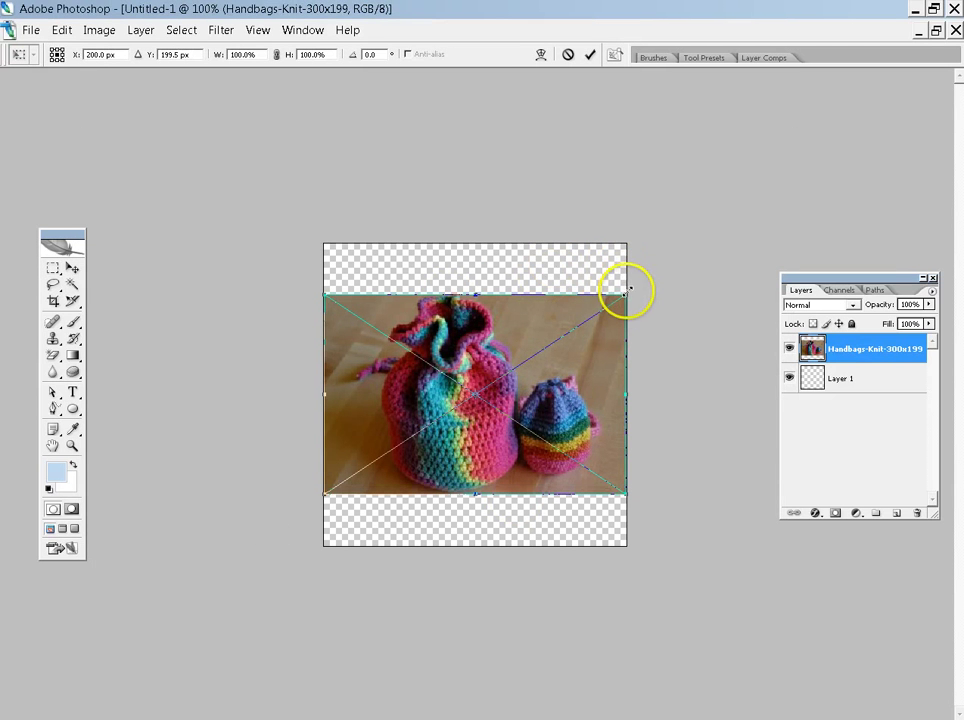
# - Scale the knit bags photo to about 121.6% to span the canvas width, and commit it
pyautogui.moveTo(628, 297); pyautogui.dragTo(651, 272)
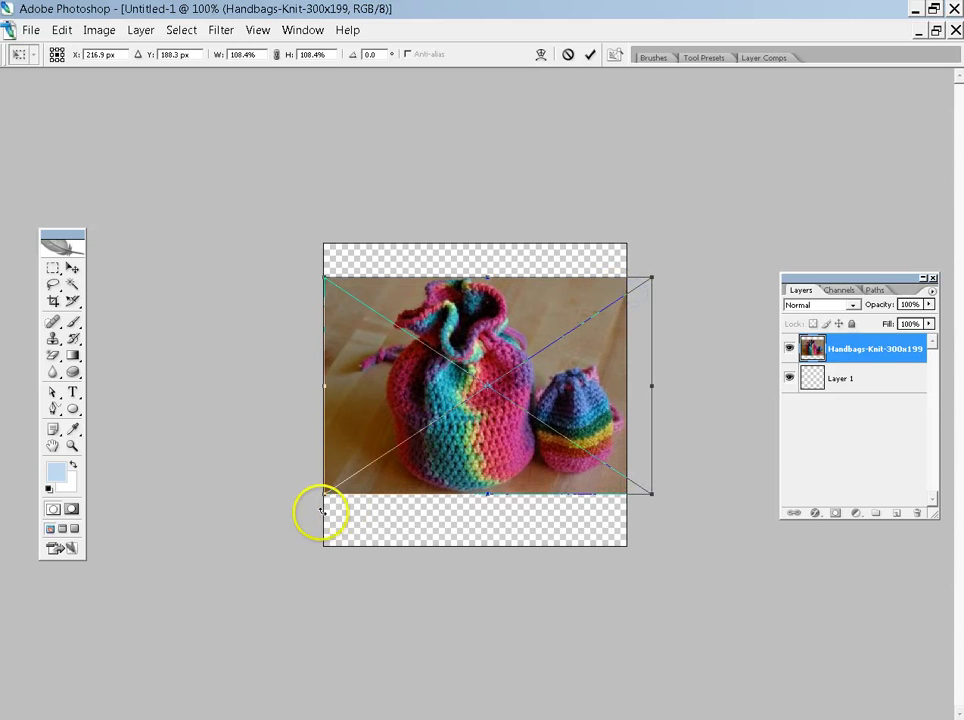
pyautogui.moveTo(327, 494); pyautogui.dragTo(324, 496)
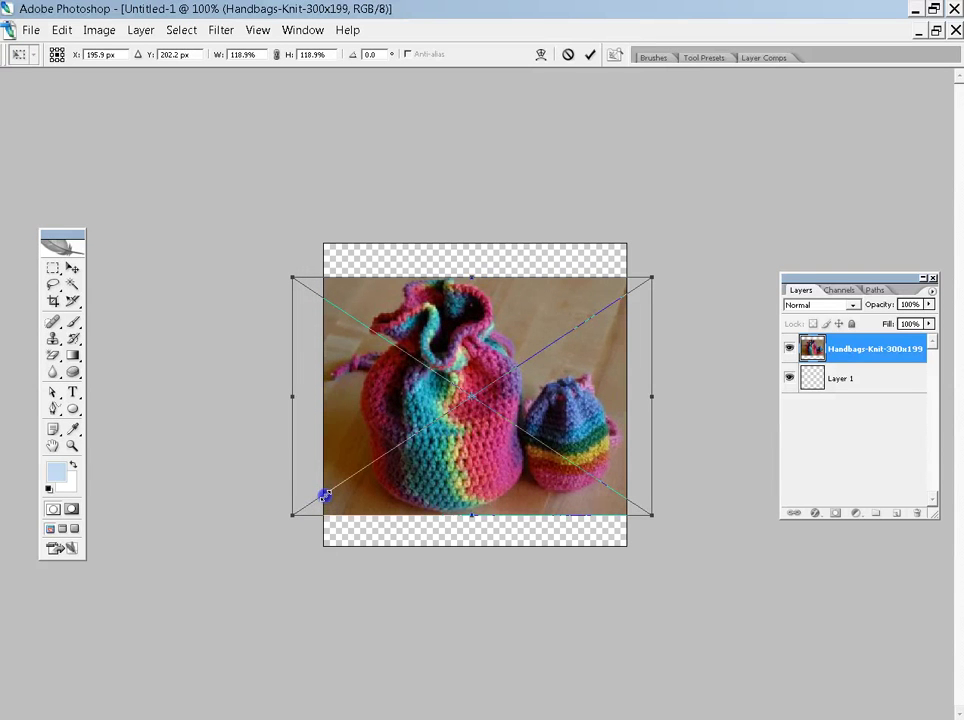
pyautogui.moveTo(649, 281); pyautogui.dragTo(652, 281)
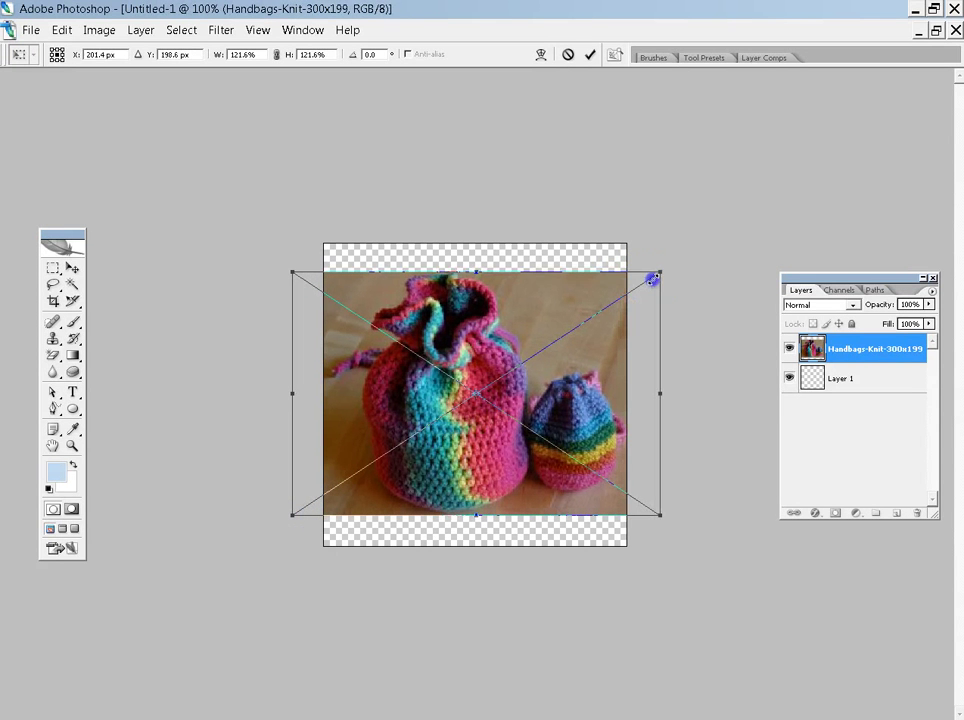
pyautogui.click(590, 55)
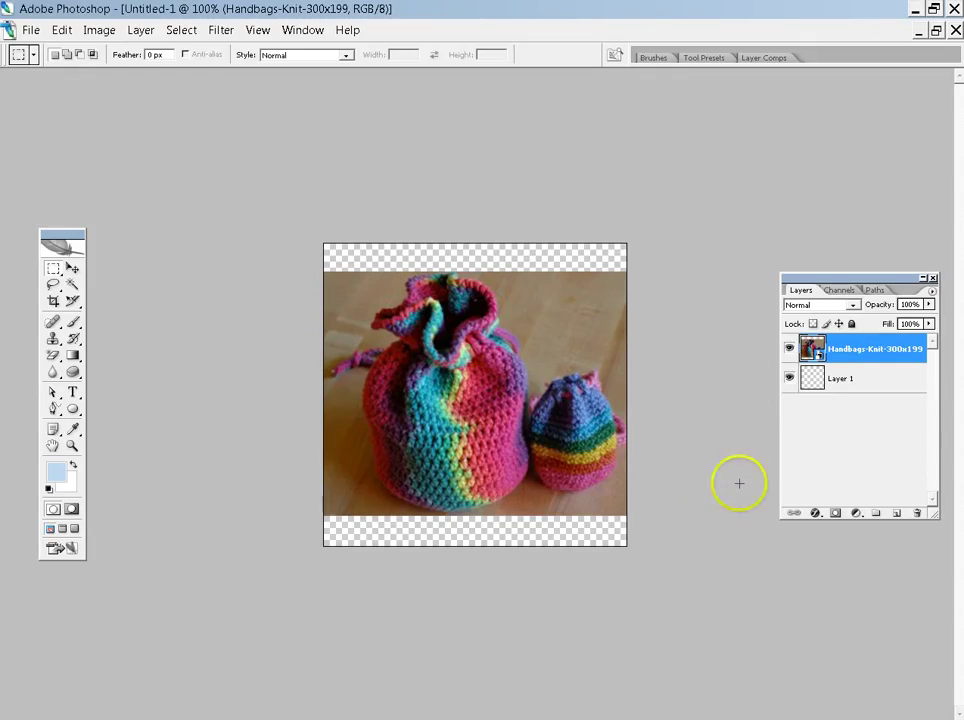
# - Swap the knit bags layer for a new empty layer, cancelling a second knit bags placement
pyautogui.click(916, 514)
pyautogui.click(895, 515)
pyautogui.click(32, 29)
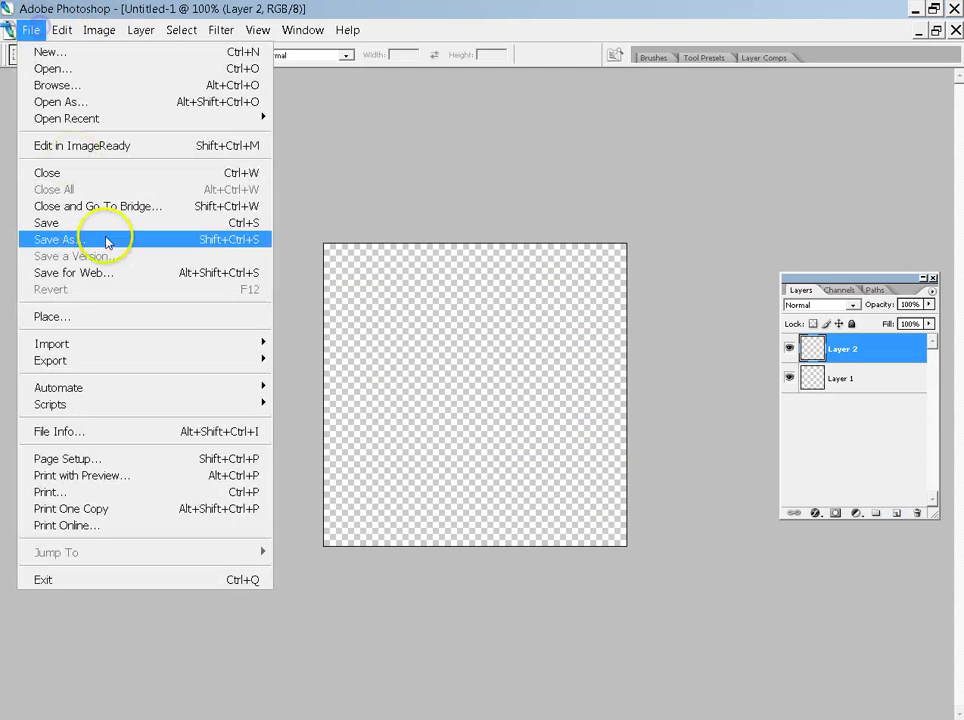
pyautogui.click(97, 317)
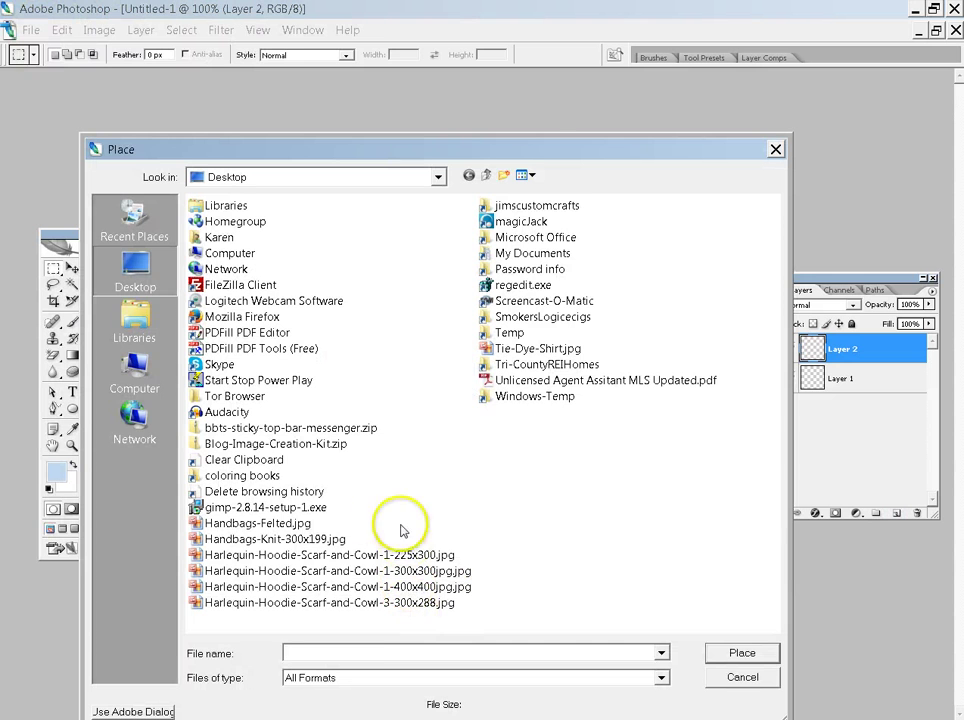
pyautogui.doubleClick(258, 539)
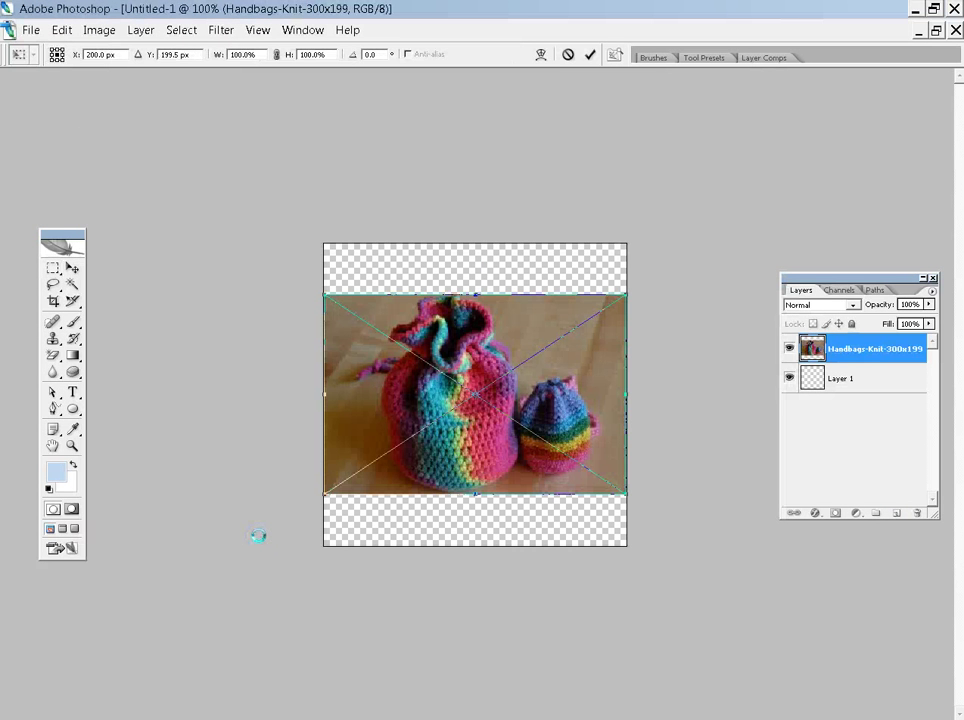
pyautogui.press('Escape')
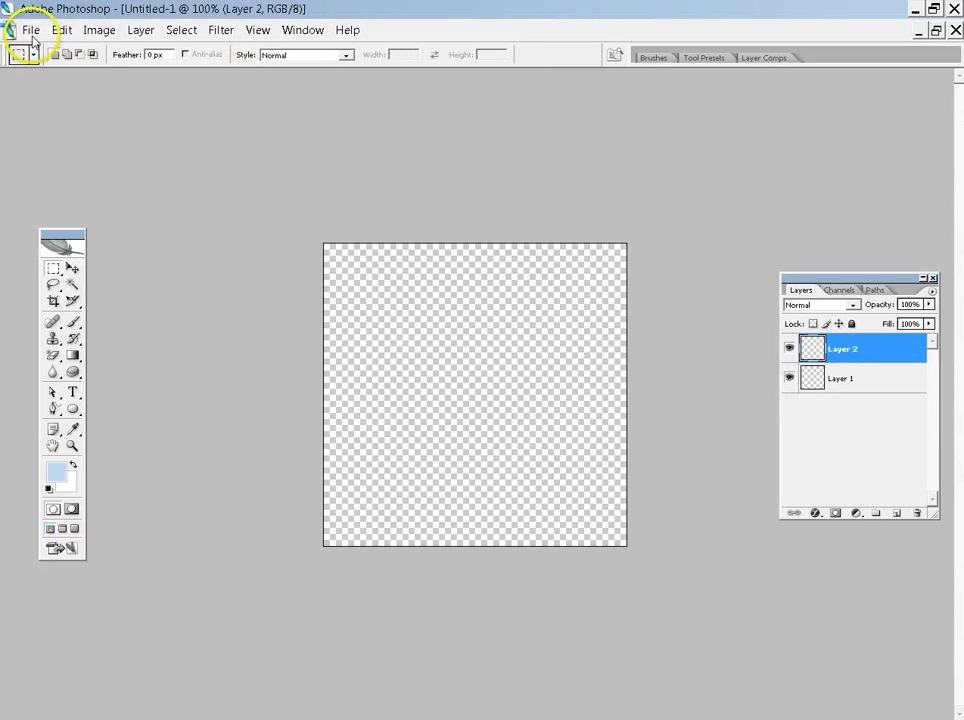
# - Place Handbags-Felted.jpg and try resizing it with the transform handles
pyautogui.click(31, 30)
pyautogui.click(66, 320)
pyautogui.doubleClick(260, 523)
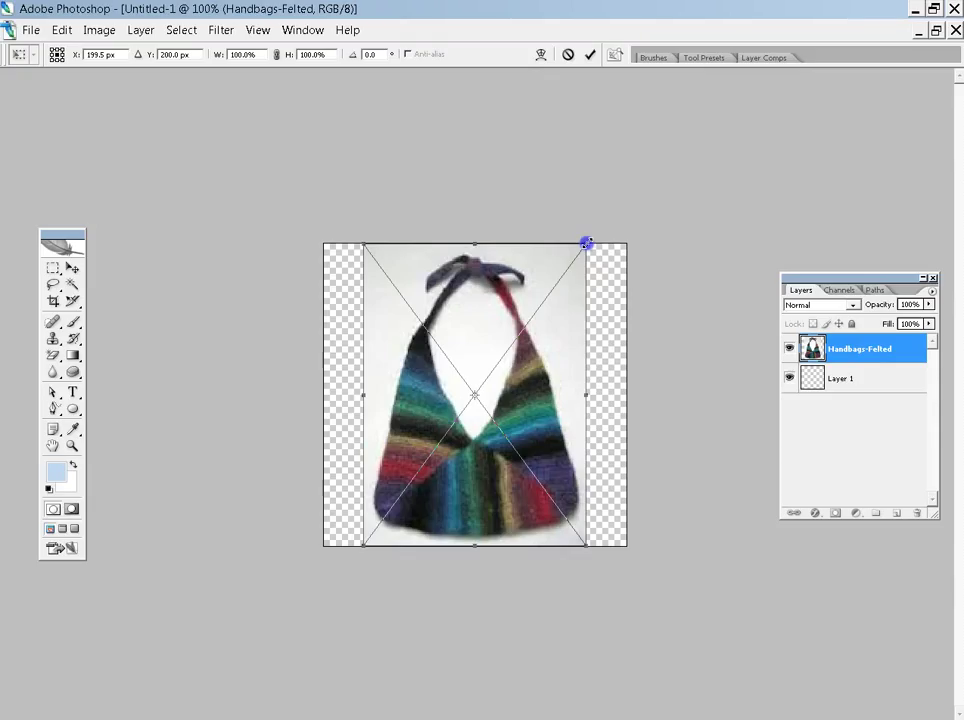
pyautogui.moveTo(587, 243); pyautogui.dragTo(591, 240)
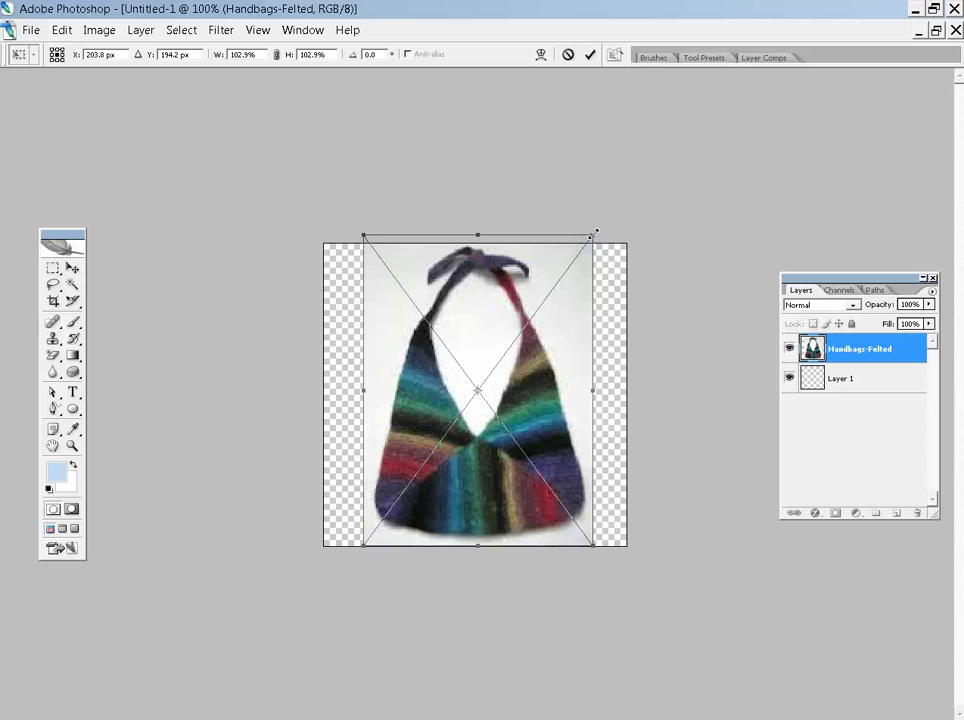
pyautogui.moveTo(593, 235); pyautogui.dragTo(582, 306)
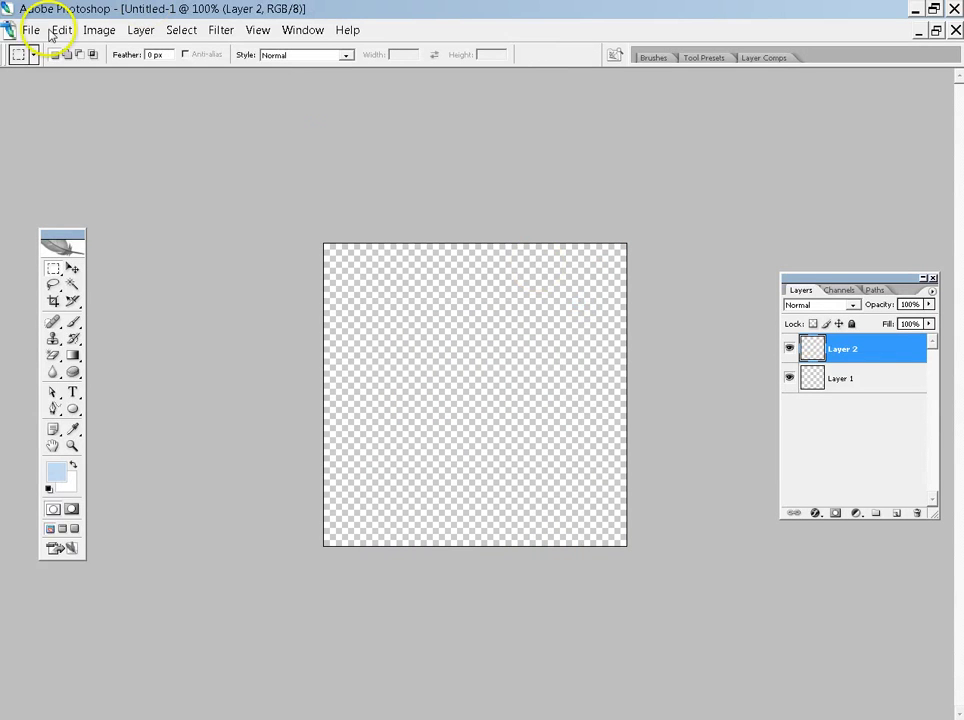
# - Place Handbags-Felted.jpg at original size, spanning the canvas height, then select the Move tool
pyautogui.click(36, 30)
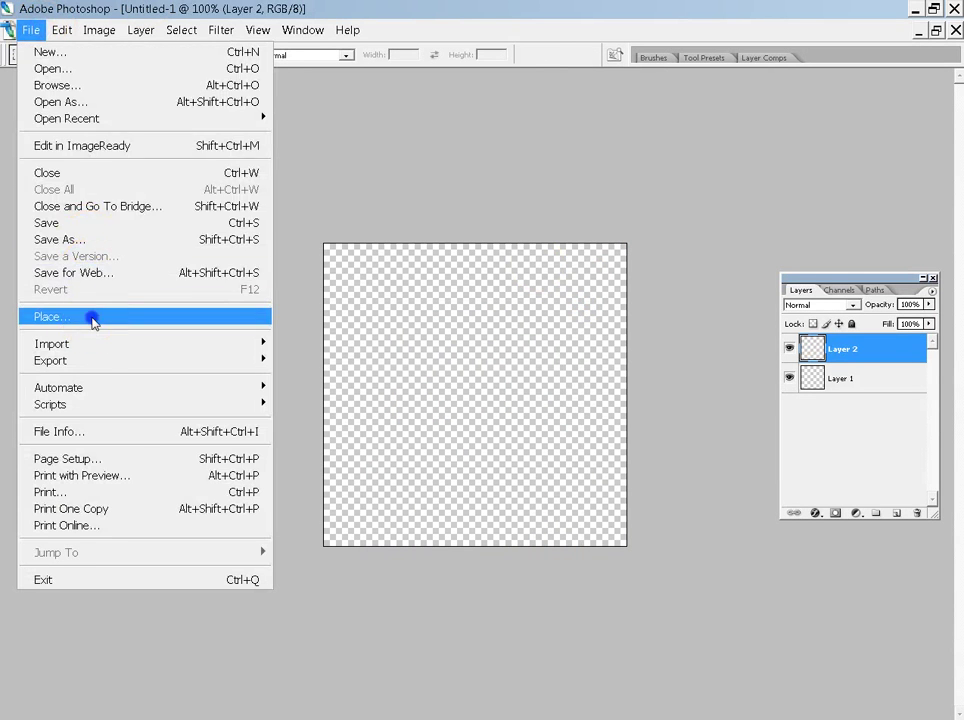
pyautogui.click(95, 320)
pyautogui.doubleClick(254, 523)
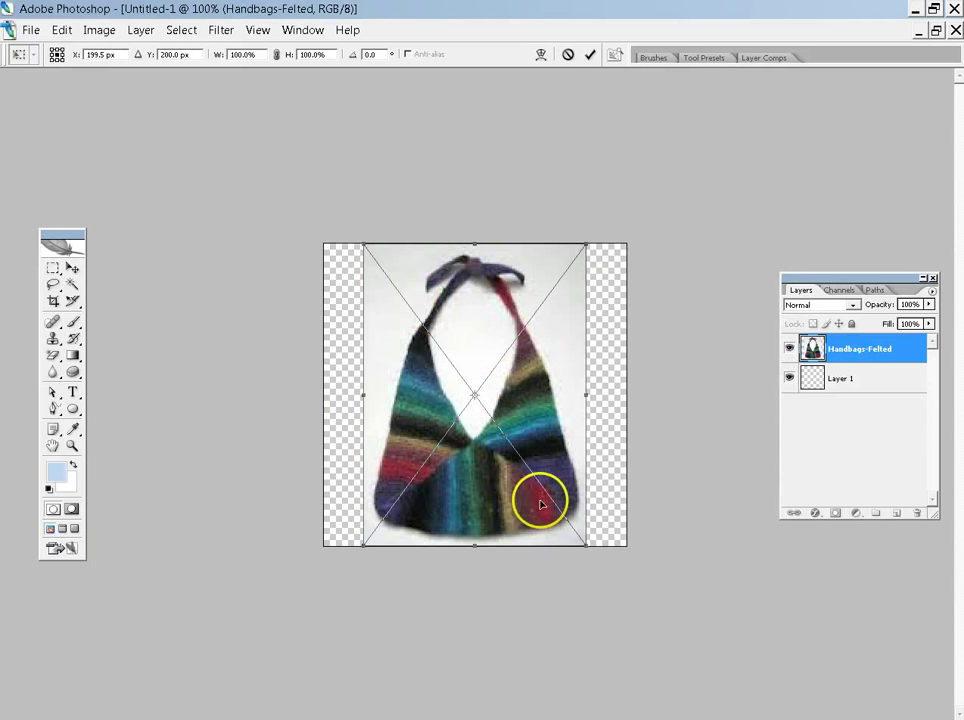
pyautogui.click(590, 55)
pyautogui.click(72, 268)
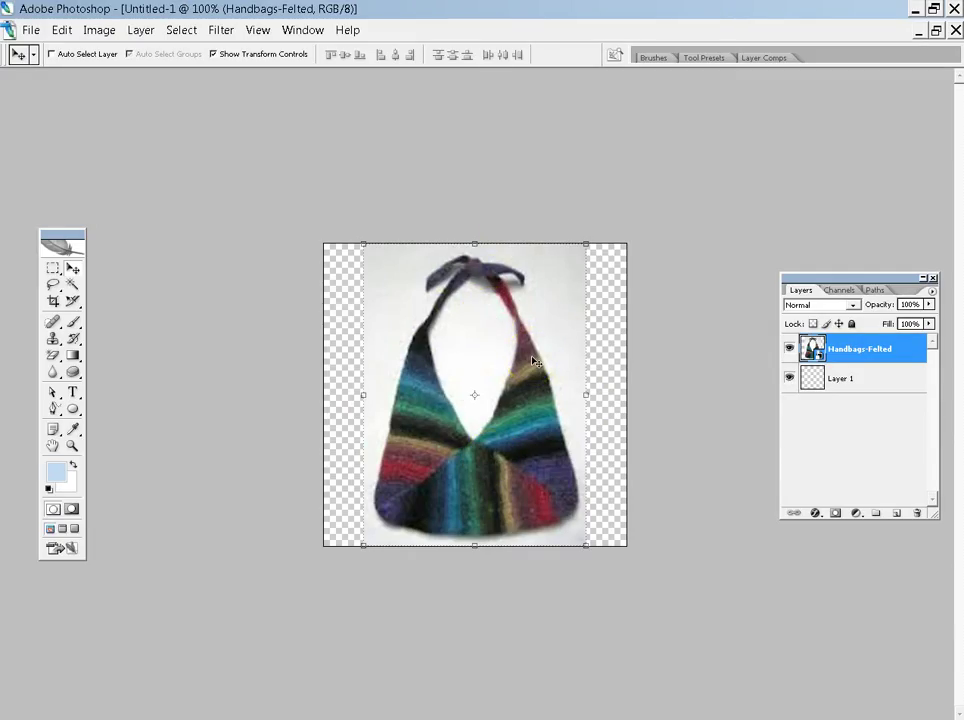
pyautogui.click(30, 30)
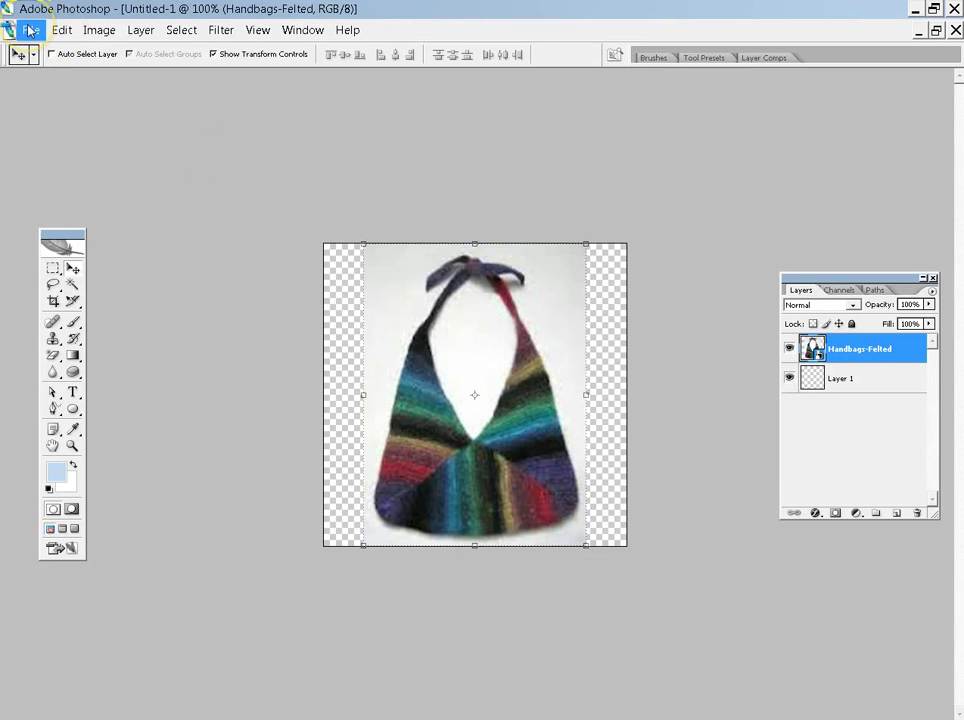